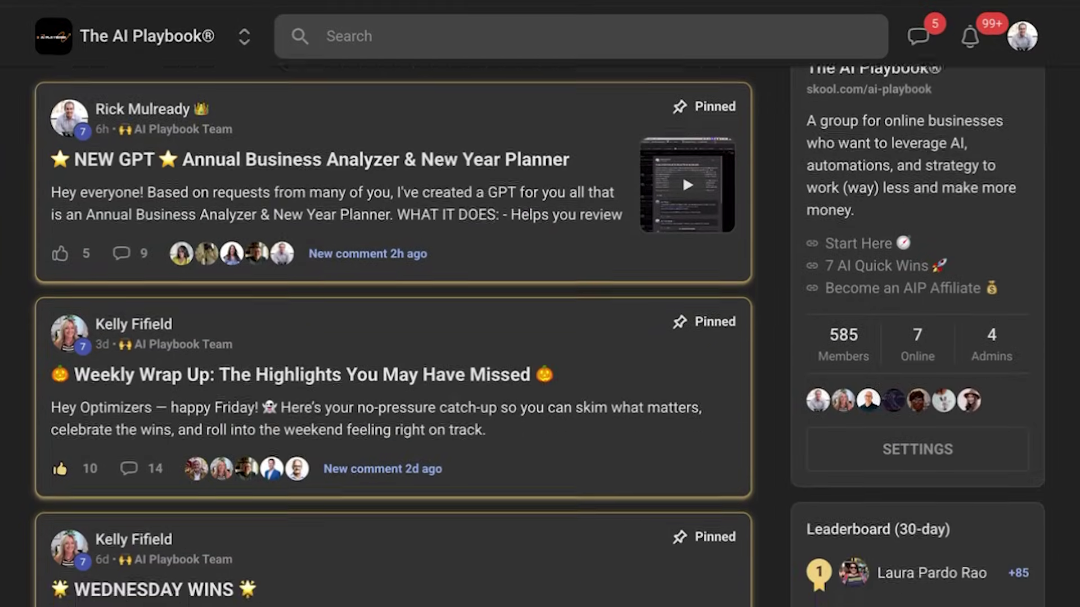
scroll(540, 304, "down", 5)
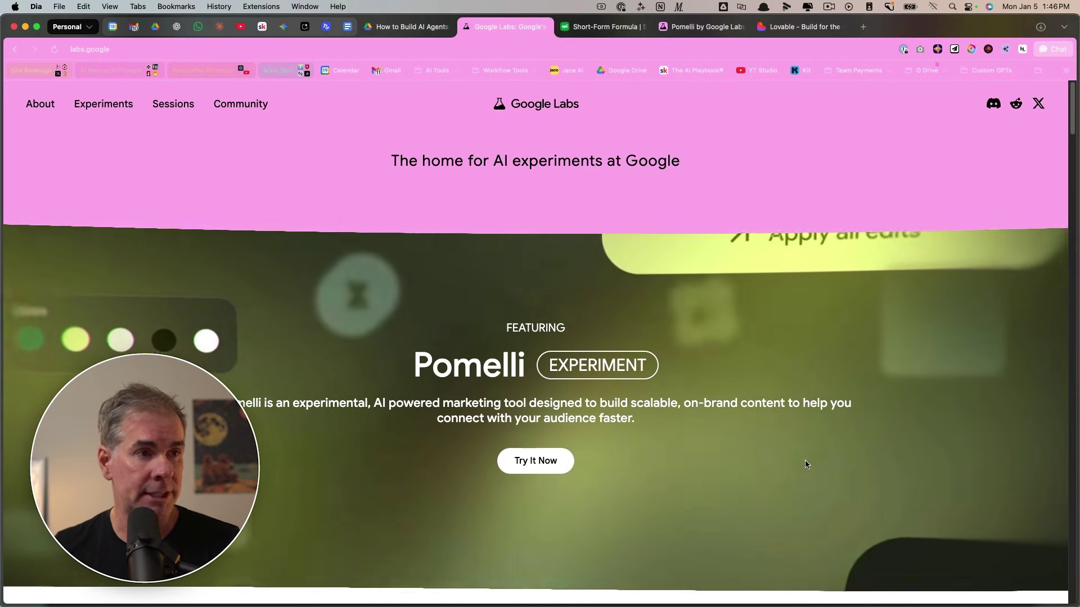
- Scroll down the labs.google homepage and back up toward the Pomelli feature
scroll(692, 467, "down", 6)
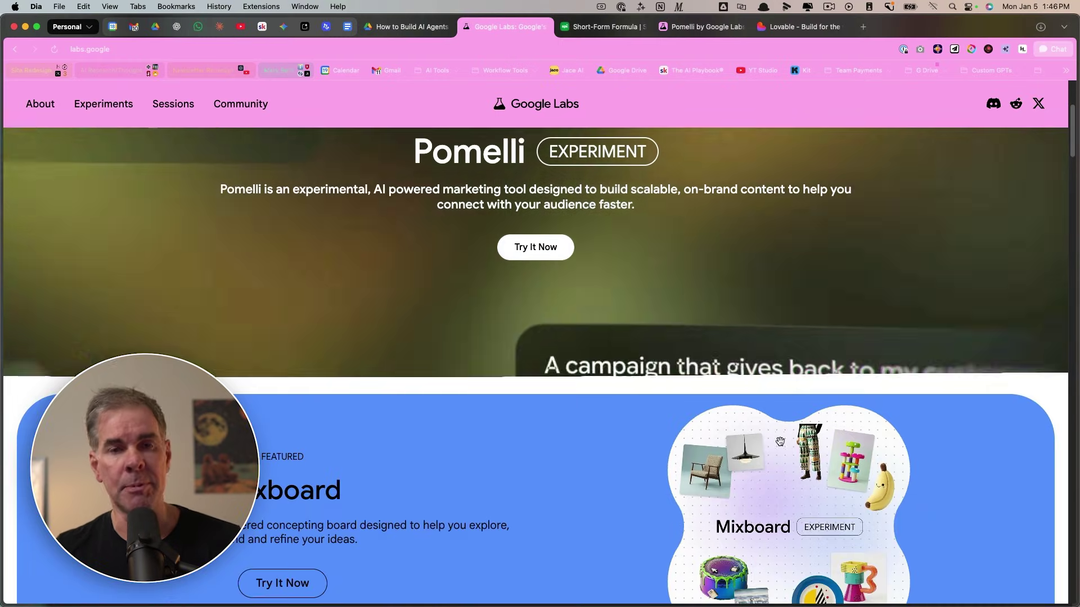
scroll(778, 446, "down", 8)
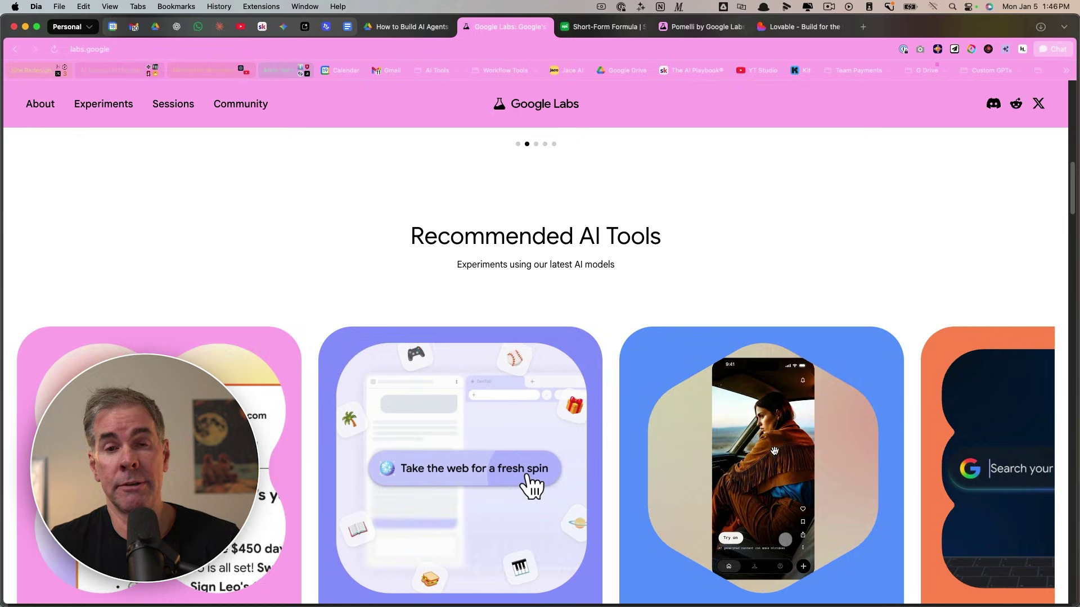
scroll(776, 442, "down", 3)
scroll(588, 438, "down", 2)
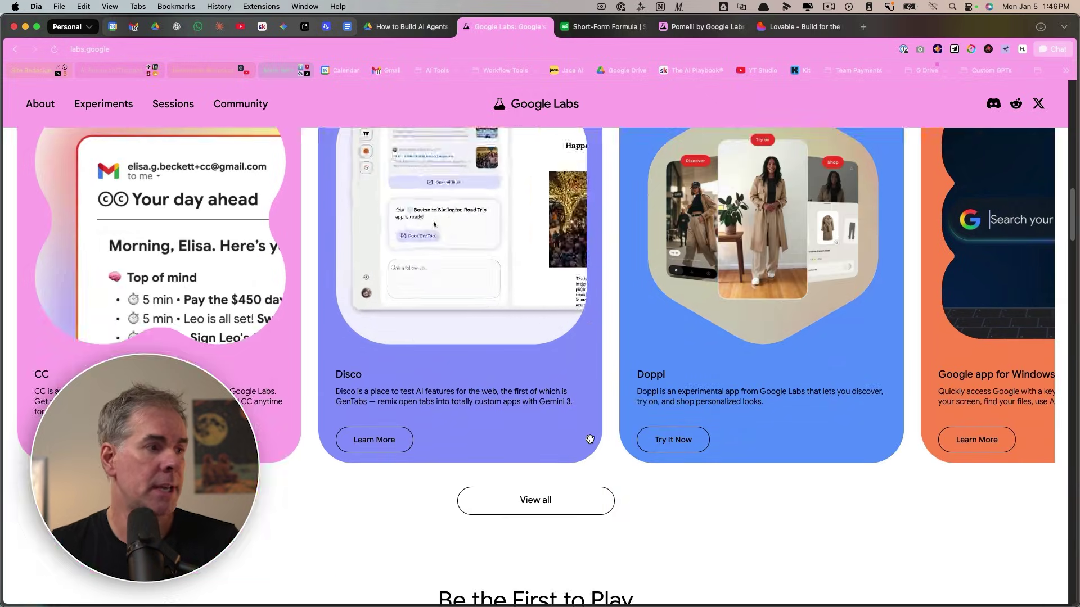
scroll(590, 440, "up", 18)
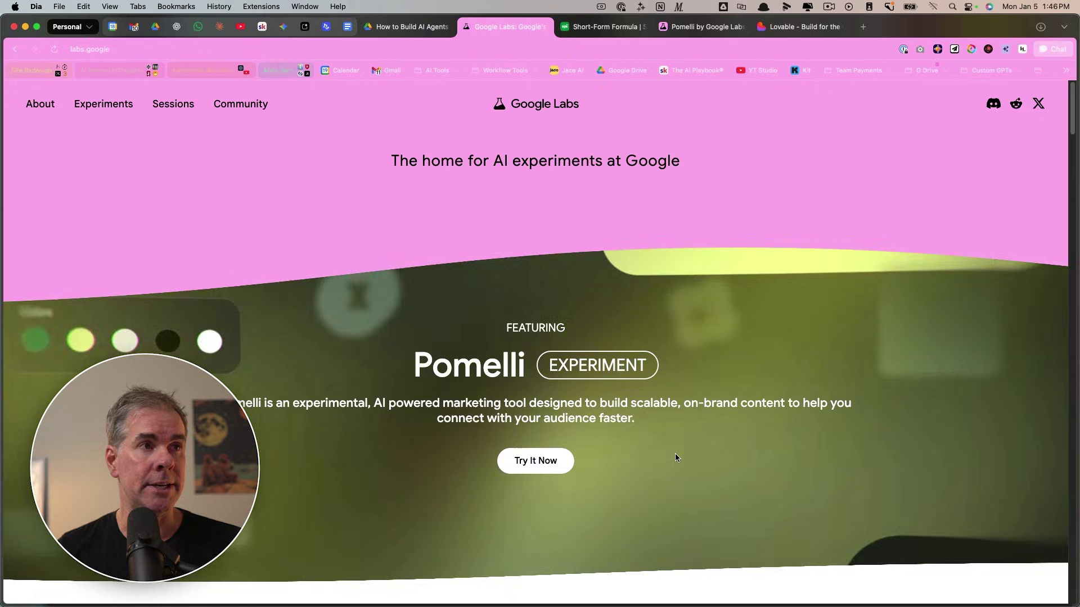
- Launch Pomelli and analyse ricksworld-darkmode-glow.lovable.app to build its Business DNA
left_click(537, 462)
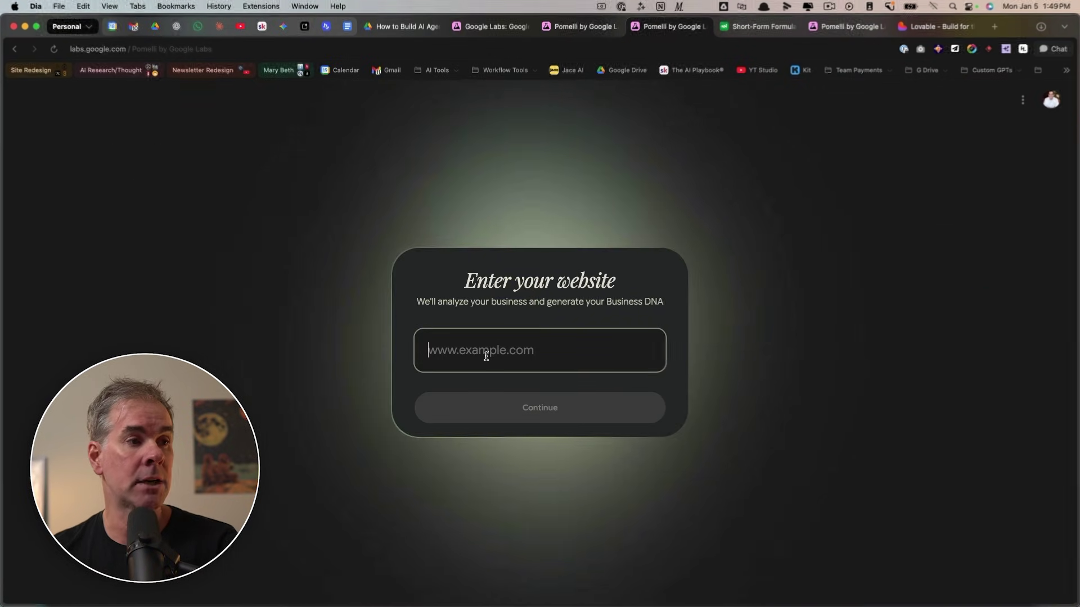
key("super+v")
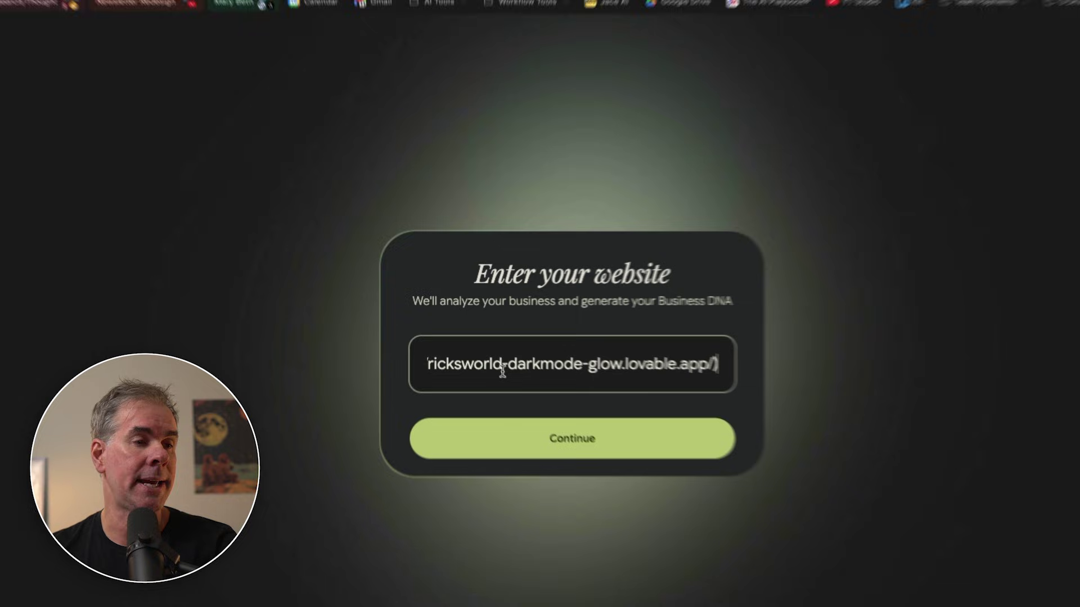
left_click(575, 453)
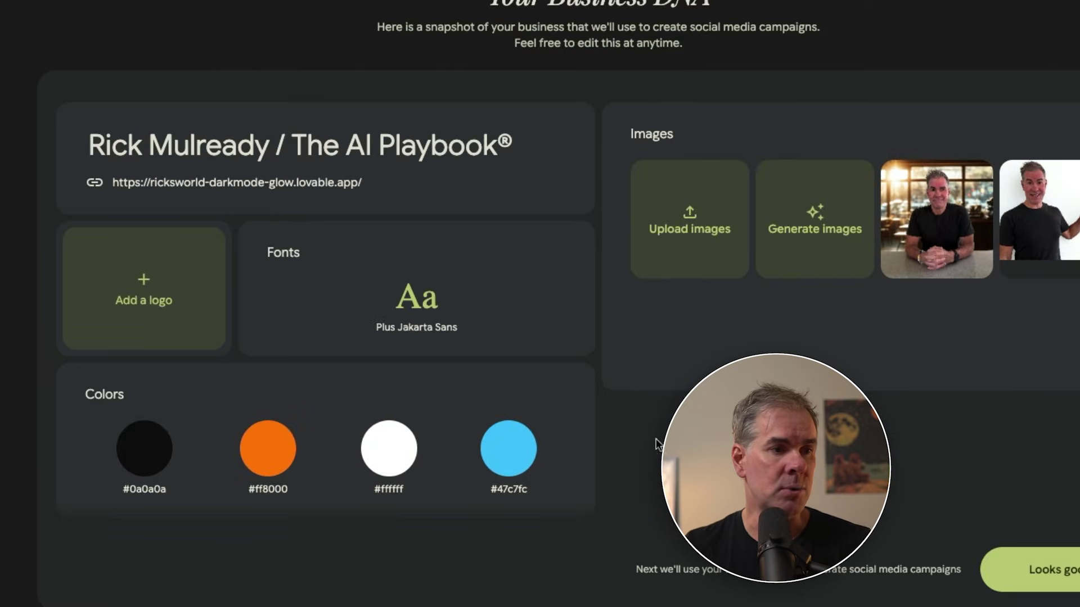
- Review the Business DNA cards: colours, tagline, brand values, aesthetic, tone and overview
scroll(513, 414, "down", 9)
scroll(516, 417, "up", 4)
left_click_drag(104, 237, 80, 254)
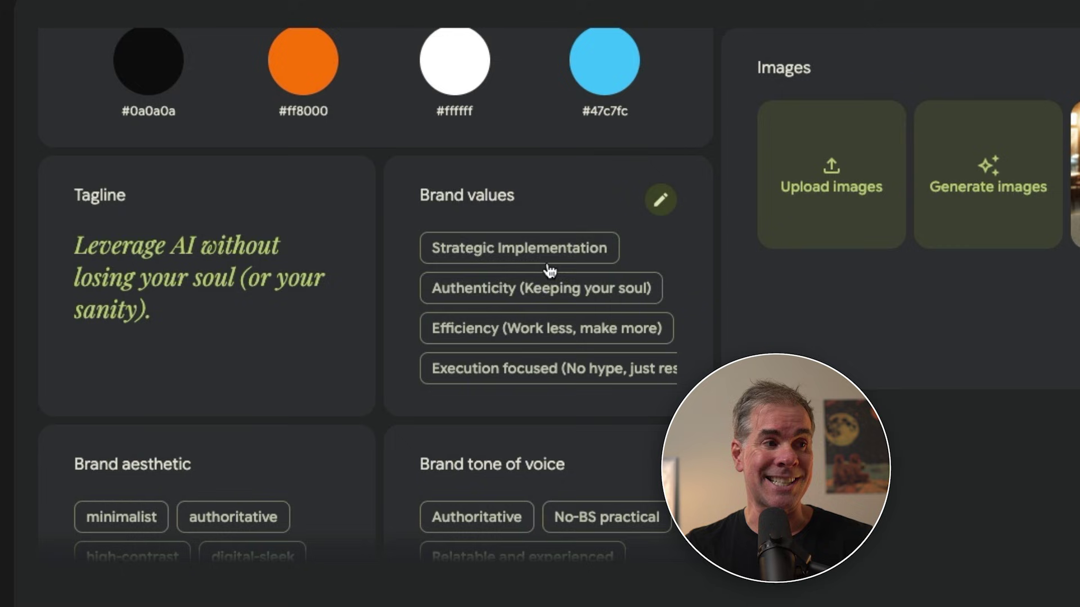
scroll(488, 299, "down", 1)
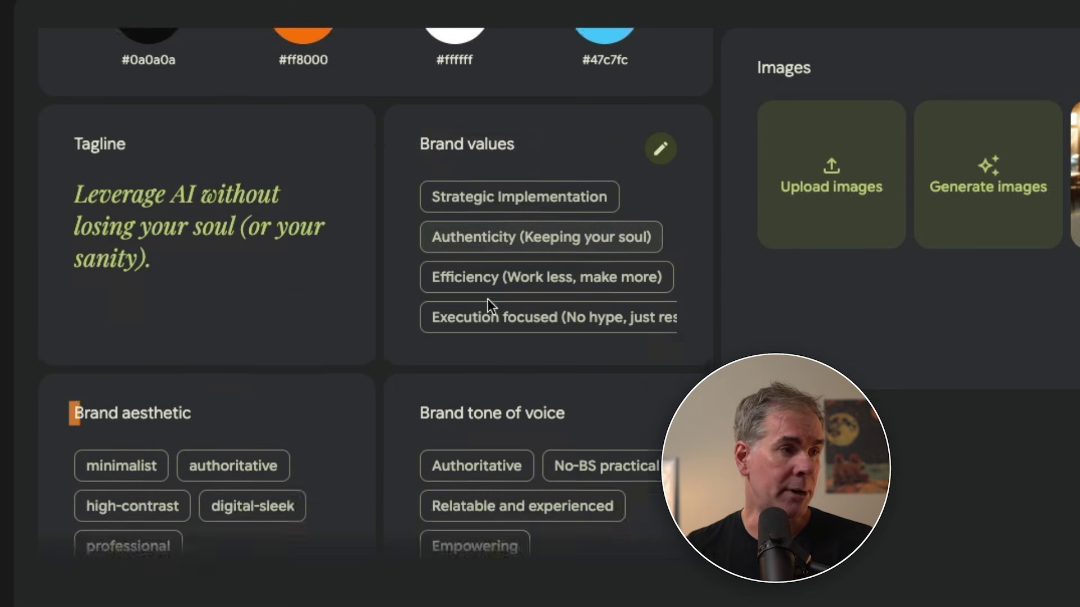
scroll(314, 386, "down", 4)
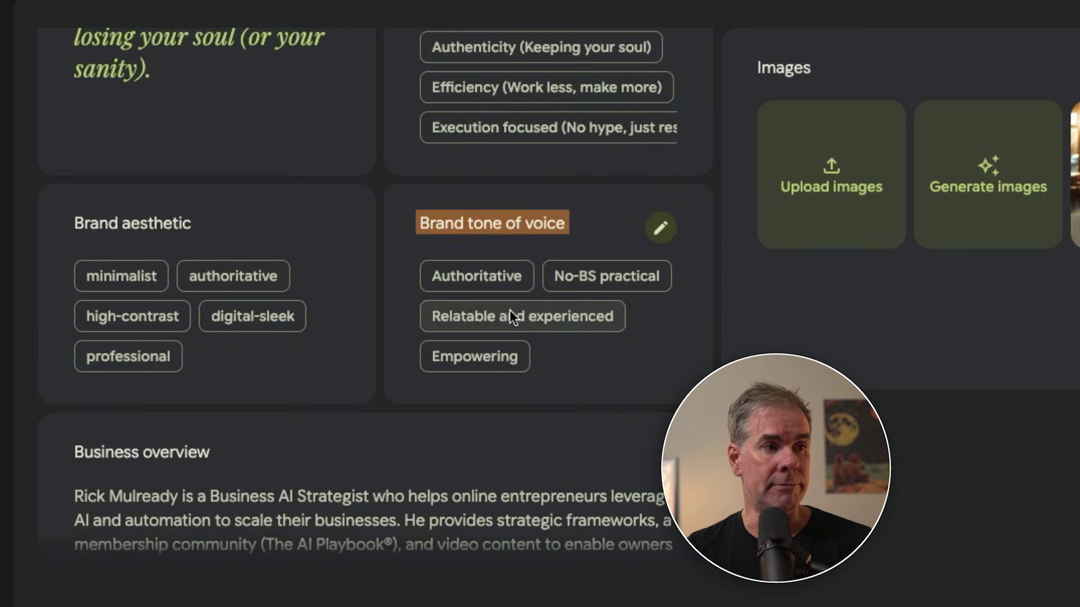
scroll(259, 434, "down", 2)
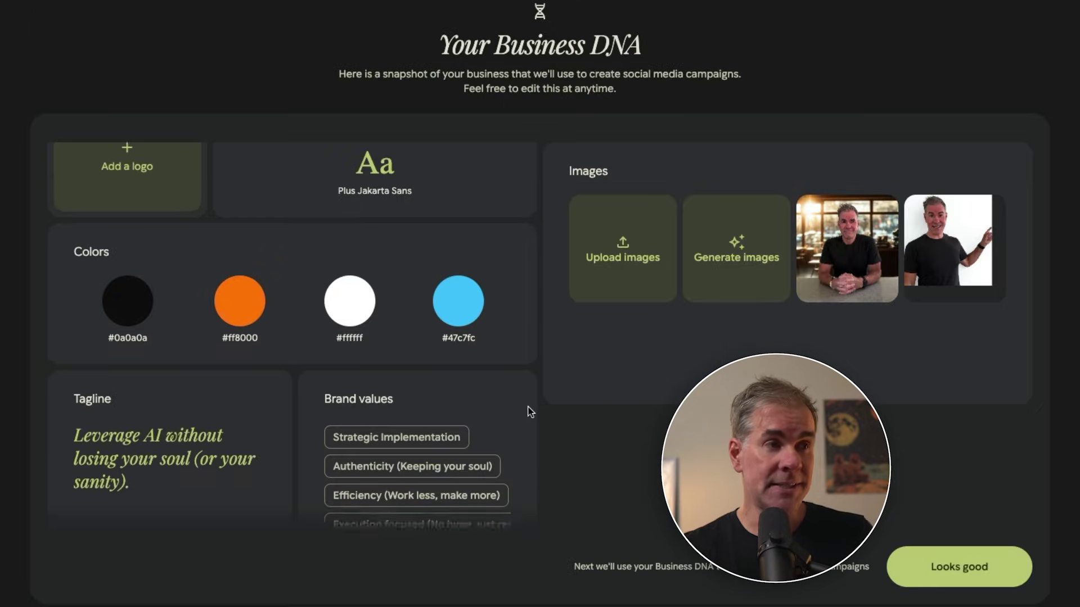
scroll(530, 412, "down", 2)
scroll(530, 413, "up", 5)
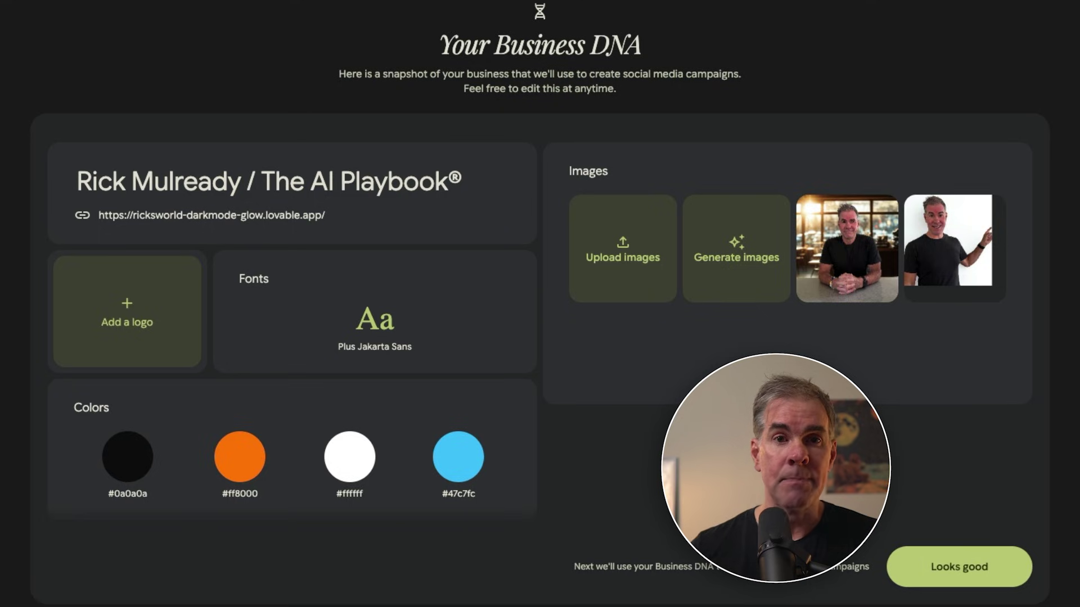
scroll(532, 447, "down", 5)
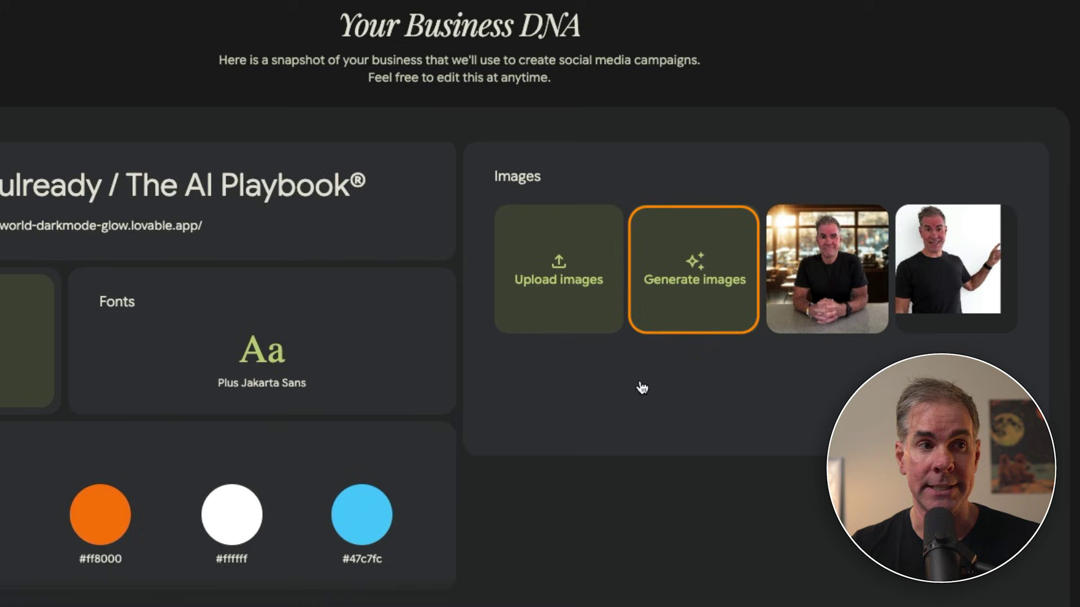
- Open the Brand values editor and close it, leaving the four brand values unchanged
scroll(381, 506, "down", 5)
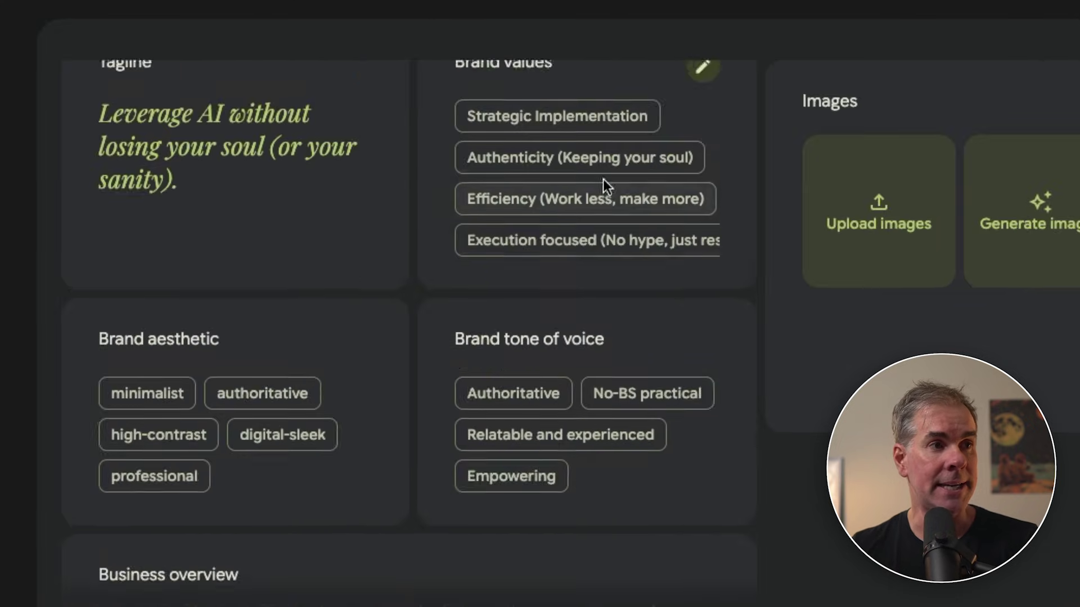
left_click(702, 66)
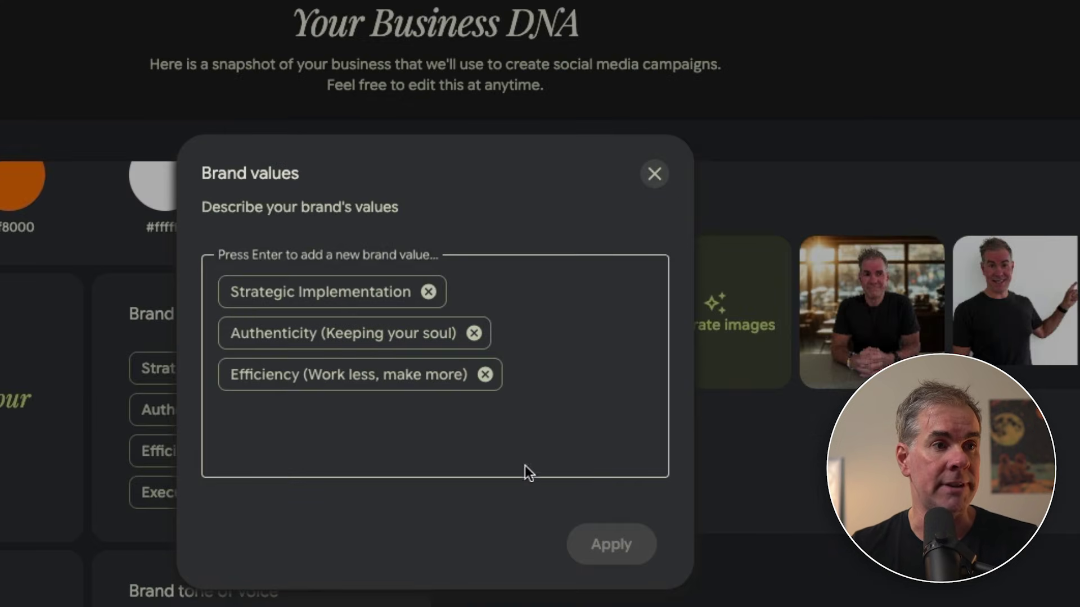
left_click(298, 454)
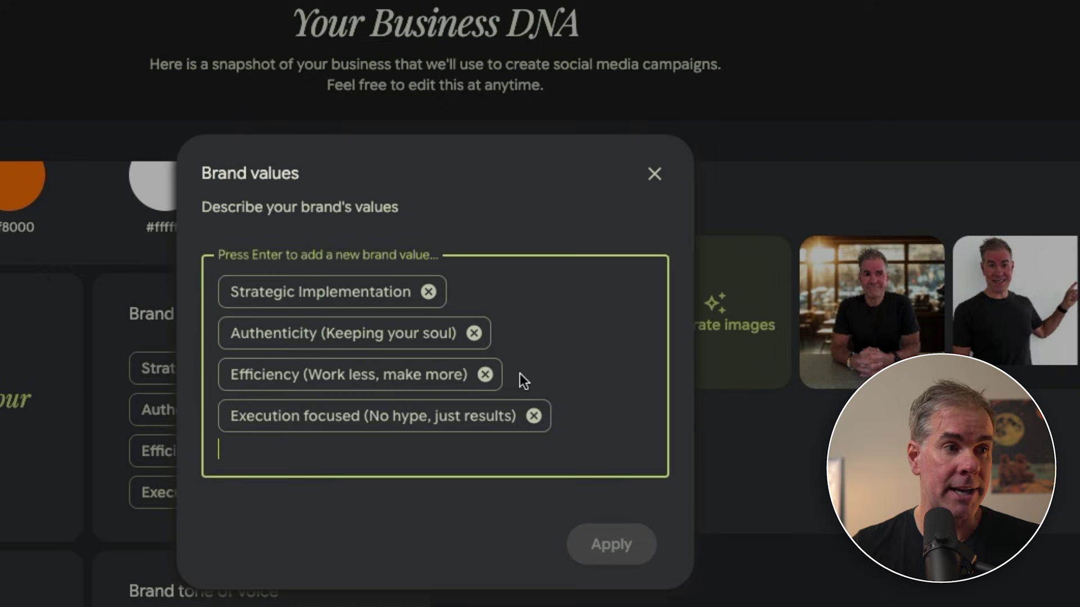
left_click(654, 176)
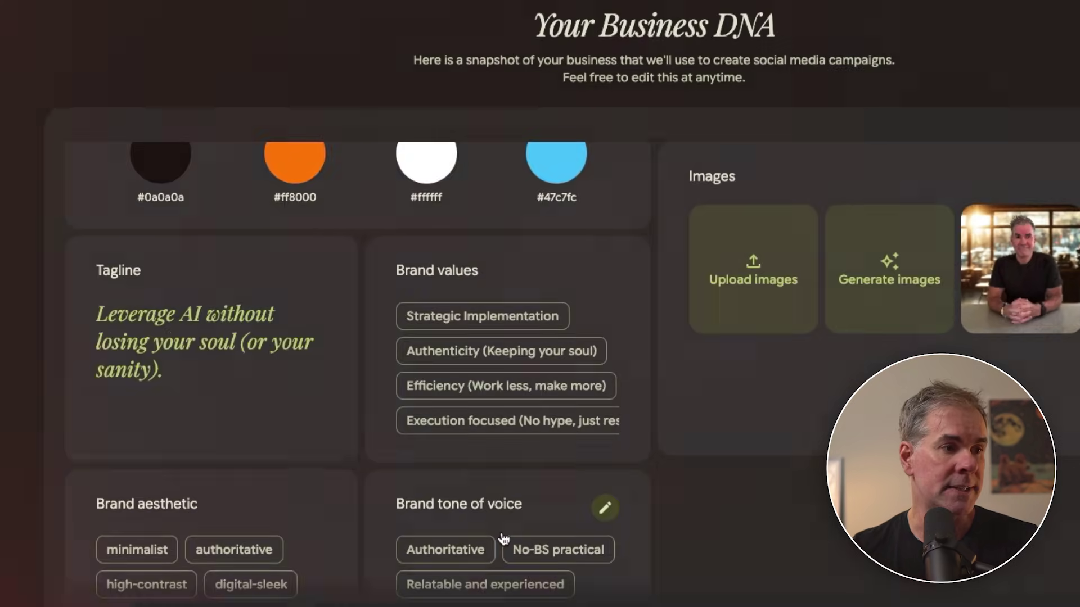
scroll(503, 539, "down", 3)
scroll(407, 471, "down", 2)
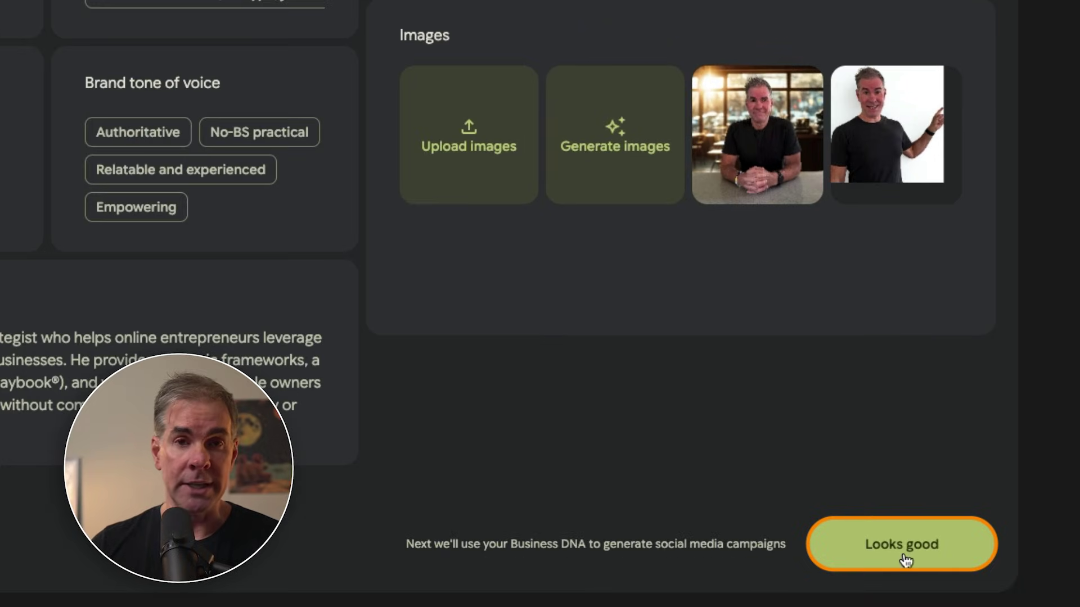
- Accept the Business DNA and generate the 'AI without the identity crisis' campaign from a suggestion
left_click(947, 591)
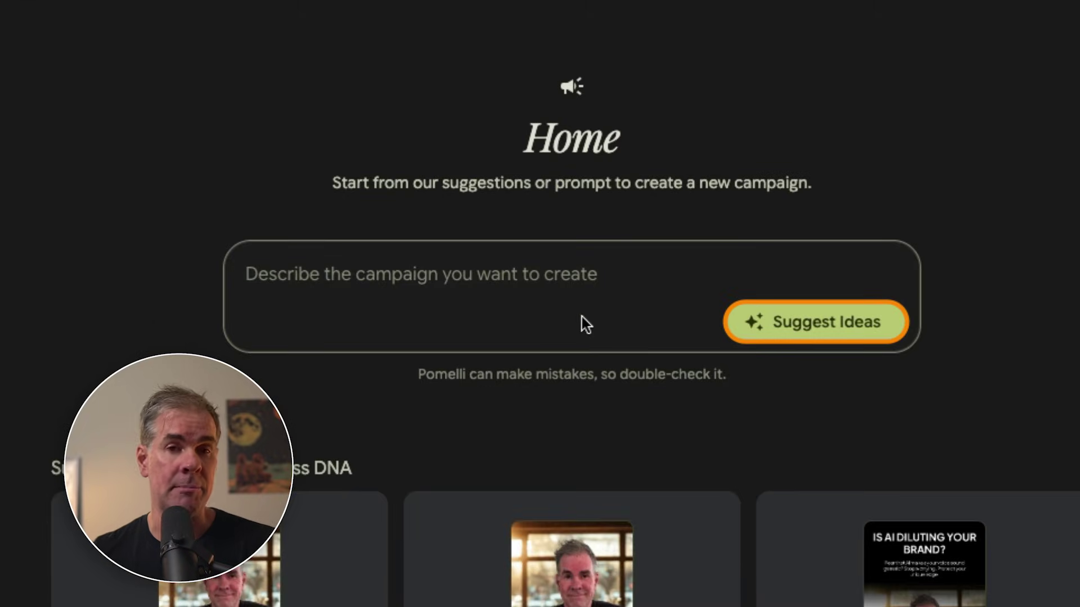
left_click(605, 299)
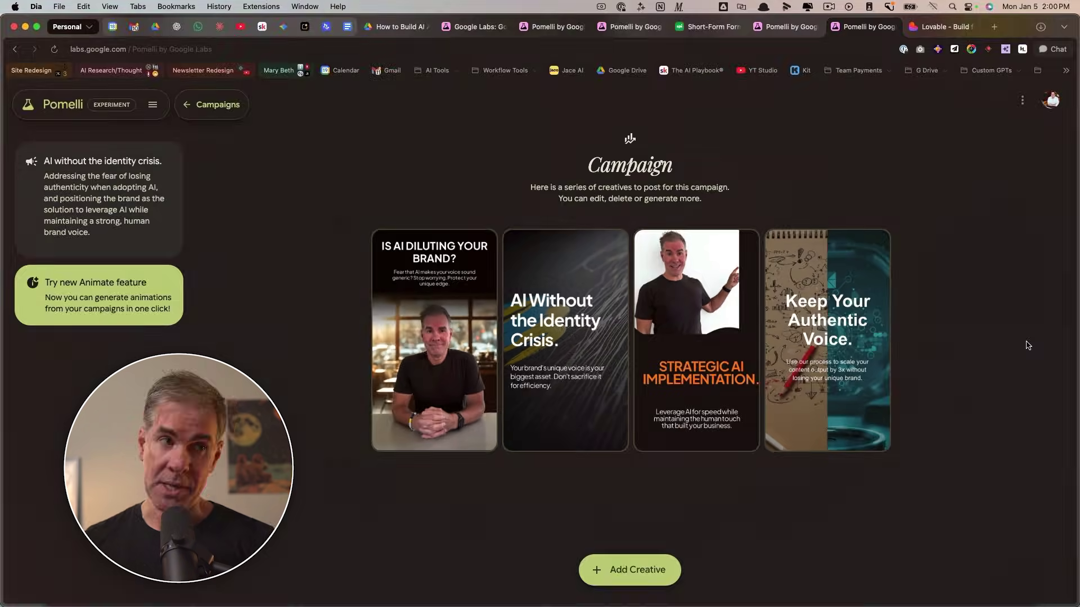
mouse_move(437, 397)
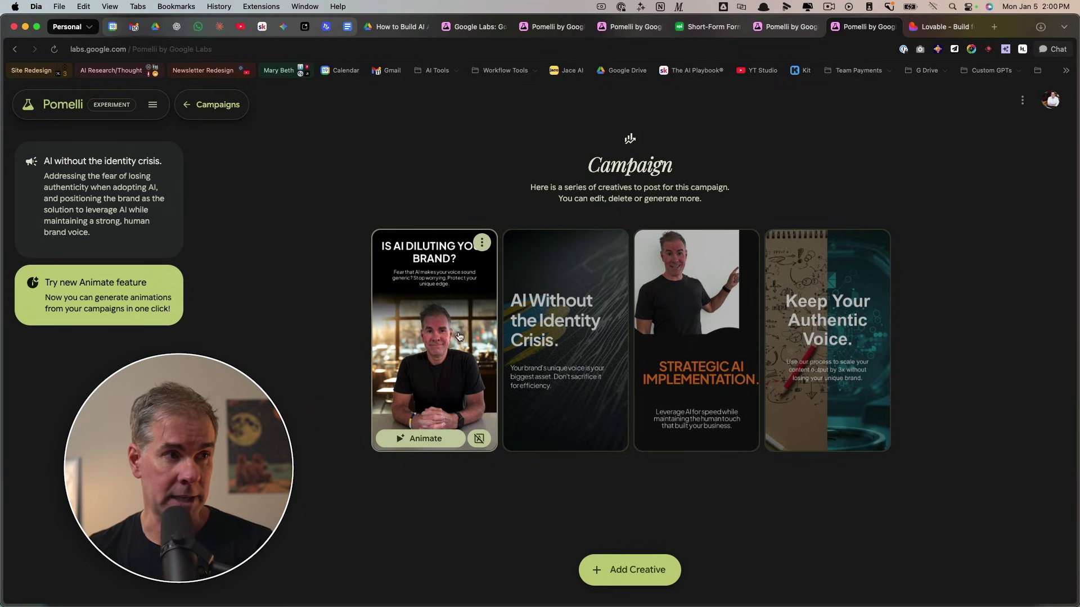
- Open the 'Is AI Diluting Your Brand?' creative and expand its Header and Description settings
left_click(420, 337)
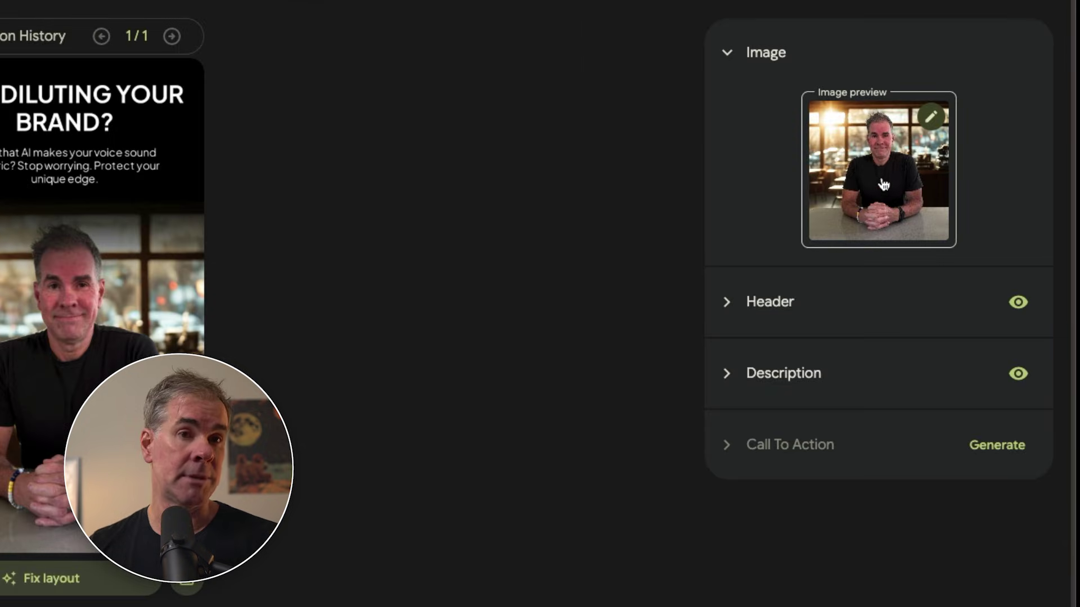
left_click(779, 300)
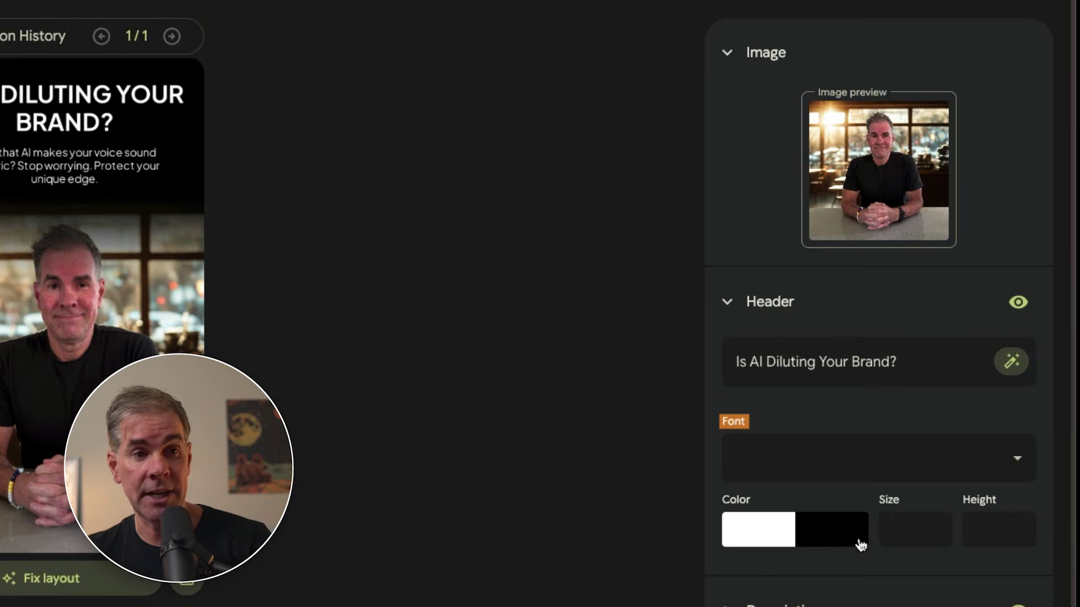
scroll(803, 579, "down", 2)
left_click(726, 501)
scroll(957, 405, "down", 1)
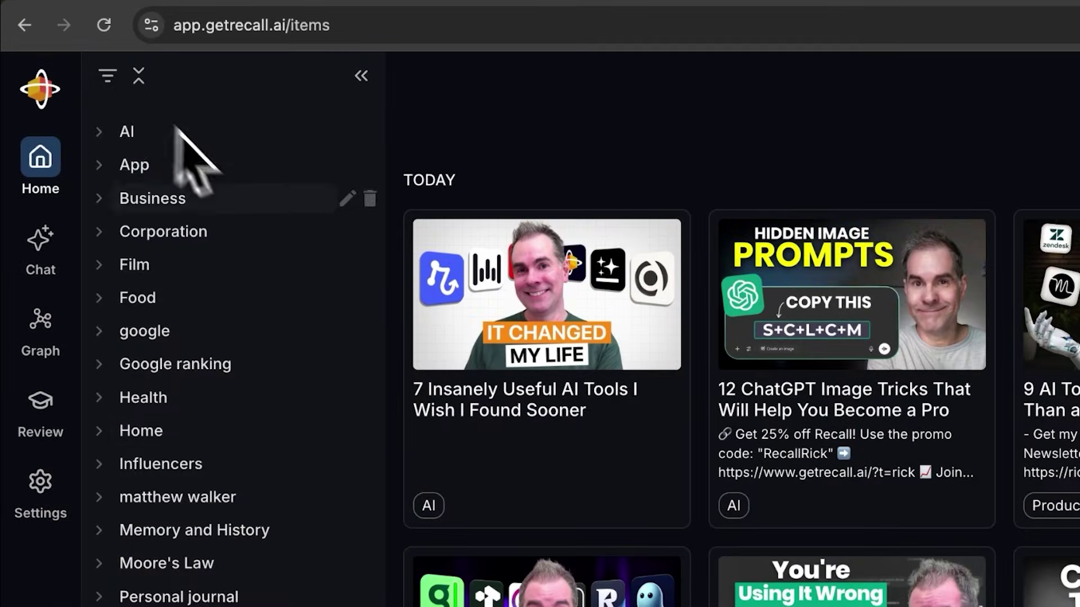
- Have Recall summarise the current video and send a follow-up question about it
scroll(275, 461, "down", 15)
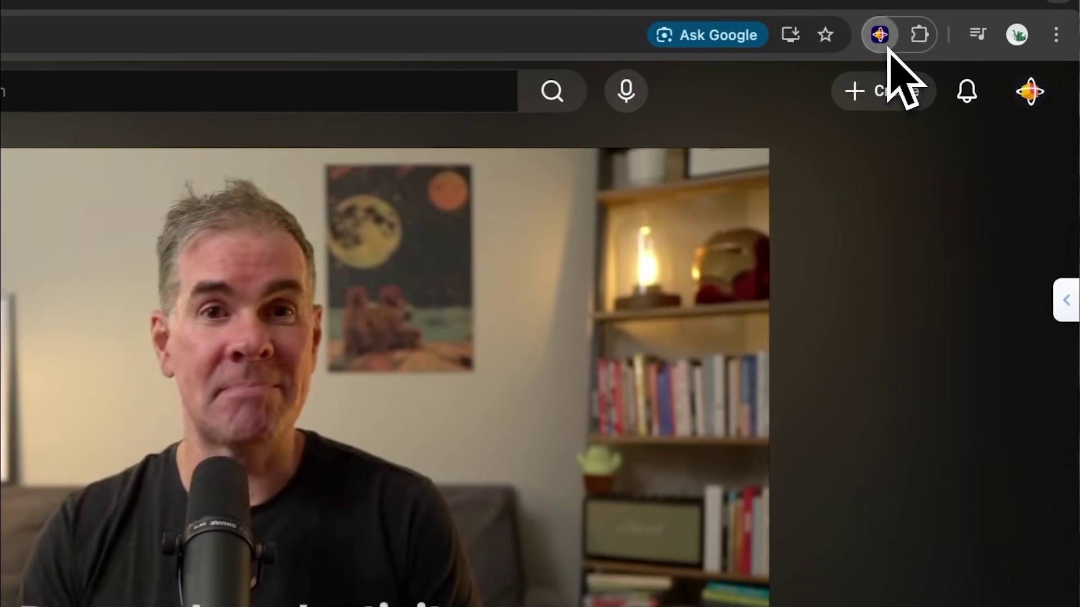
left_click(929, 17)
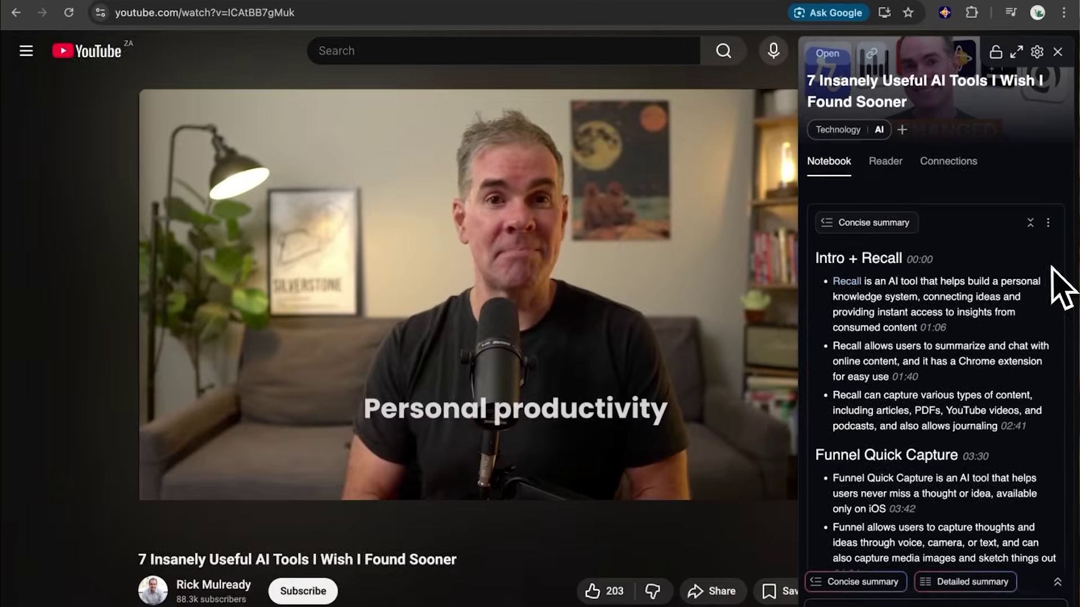
scroll(990, 450, "down", 10)
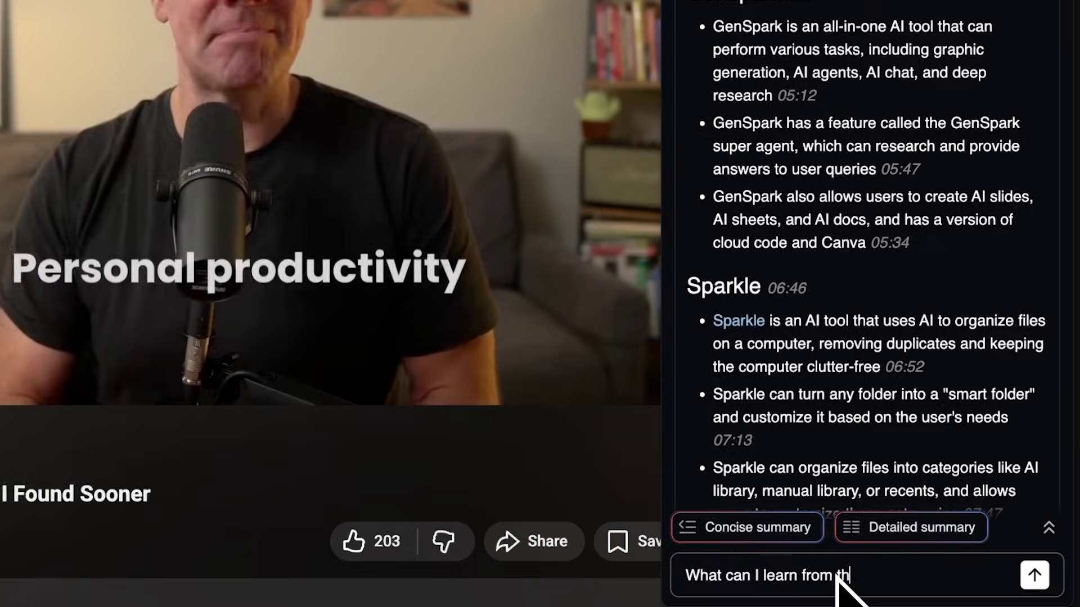
type("is?")
key("Return")
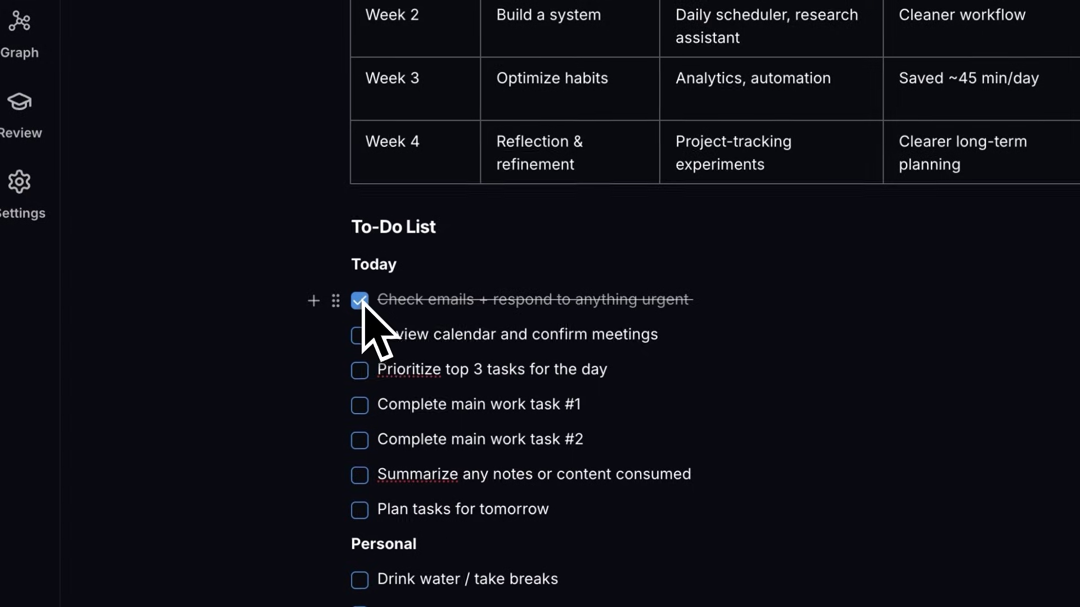
- Tick off the calendar-review to-do and add a block under main work task #1
left_click(360, 336)
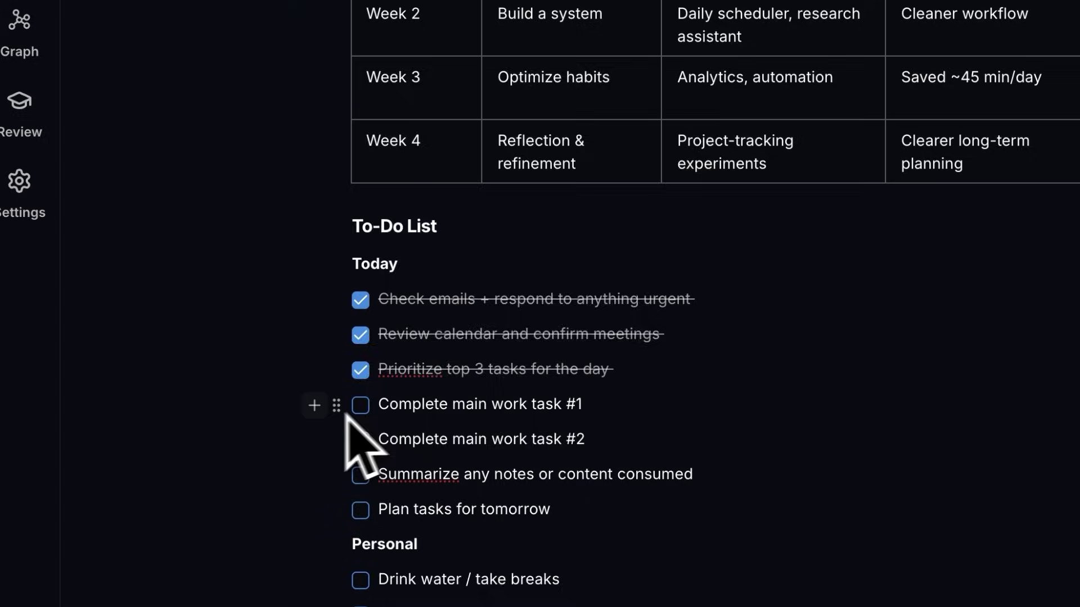
left_click(314, 405)
scroll(474, 380, "down", 8)
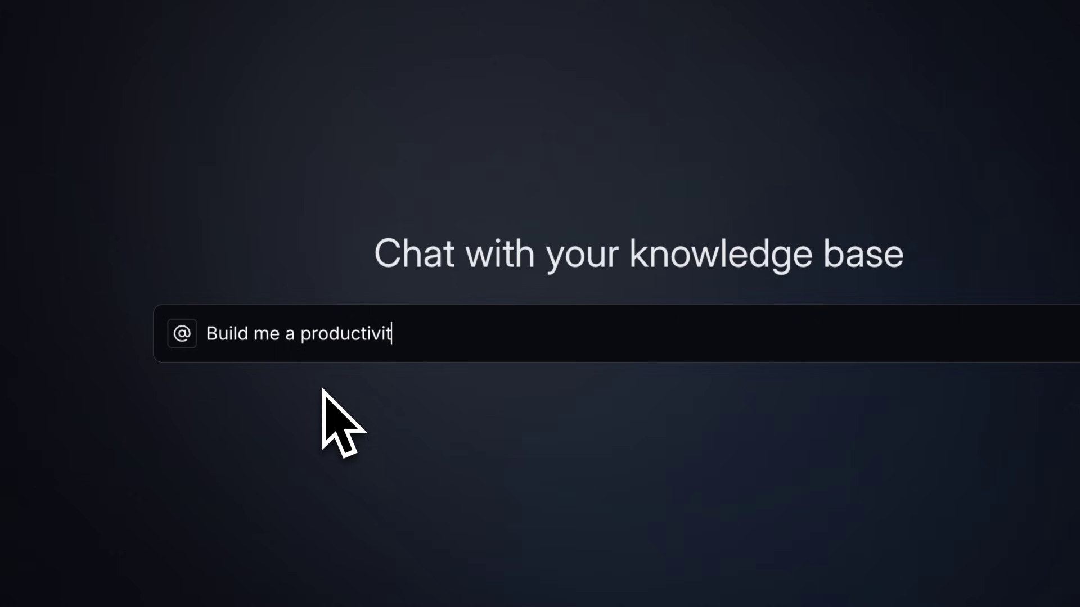
- Ask Chat for a productivity plan citing the Productivity and Personal journal tags
type("my @")
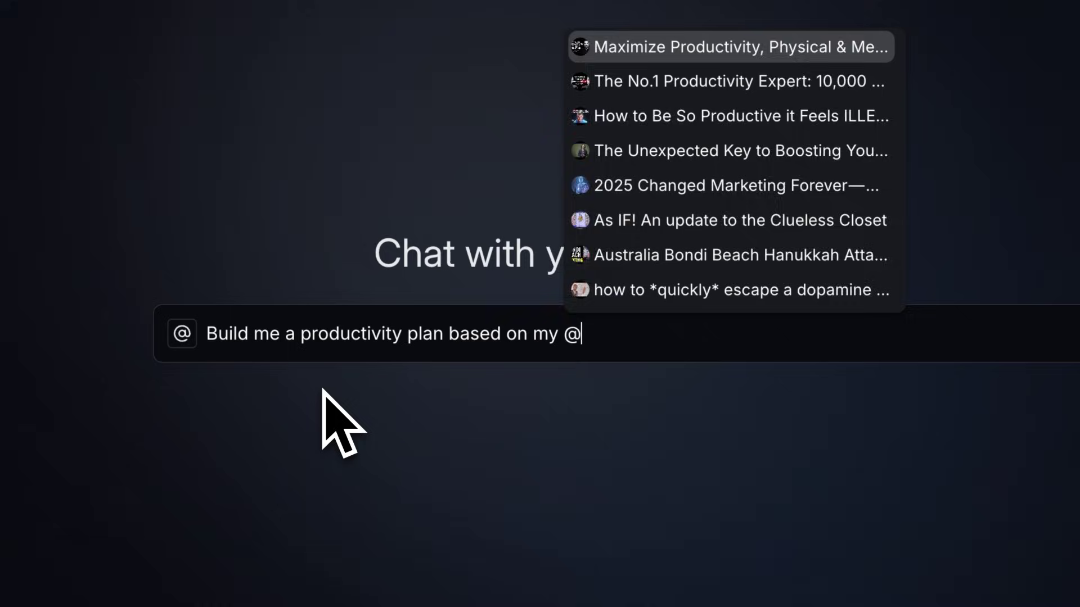
type("productivity")
scroll(647, 236, "down", 3)
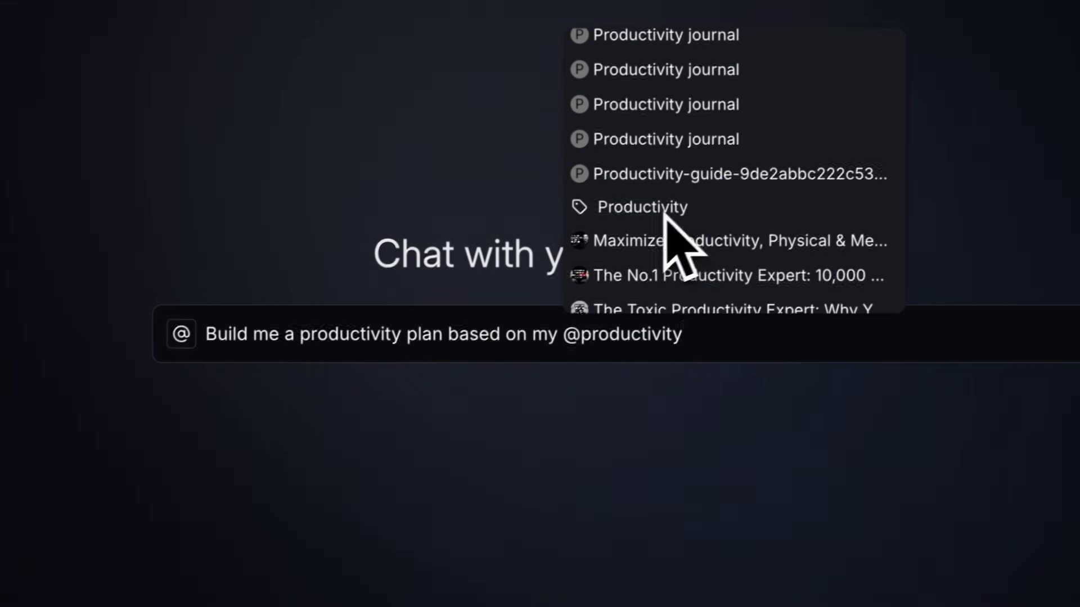
left_click(666, 212)
type("resources and my ")
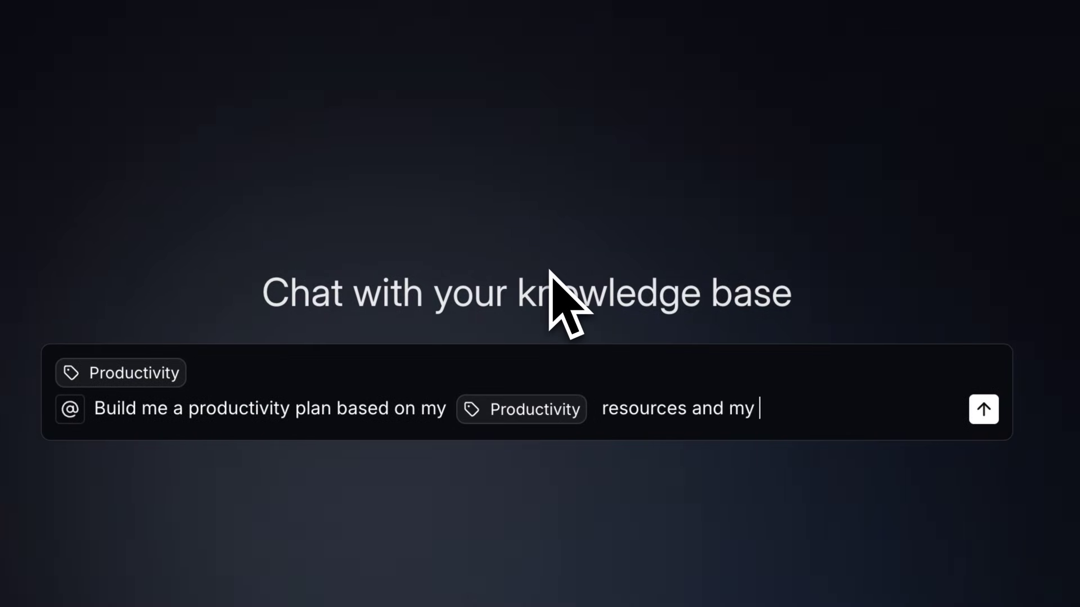
type("@persona")
left_click(826, 328)
key("Return")
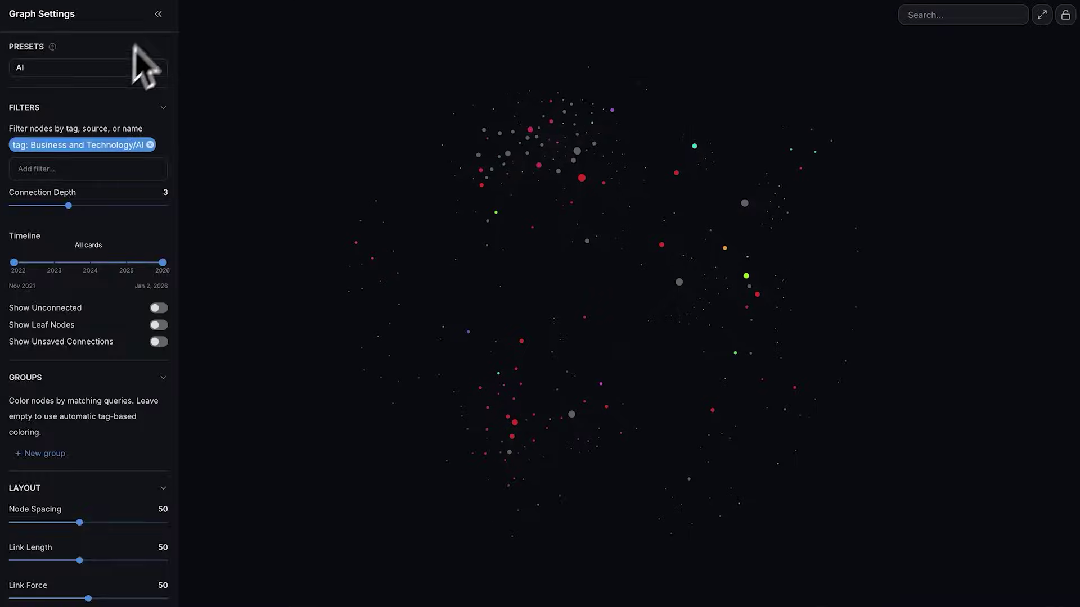
- Collapse Graph Settings, zoom in, and open the Elon Musk note with its connections
left_click(159, 13)
scroll(526, 302, "up", 5)
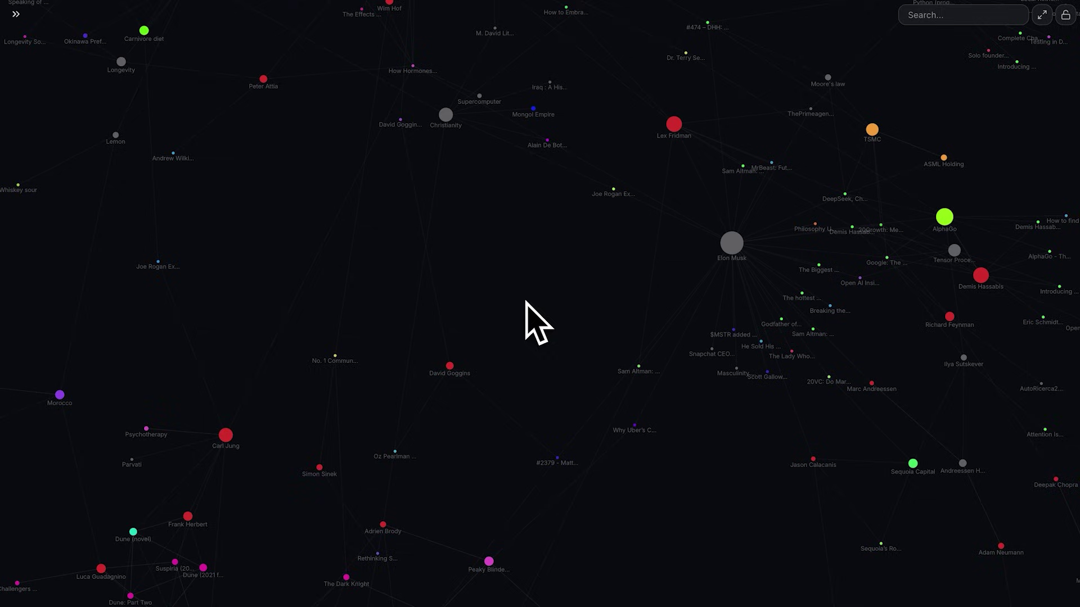
left_click(732, 246)
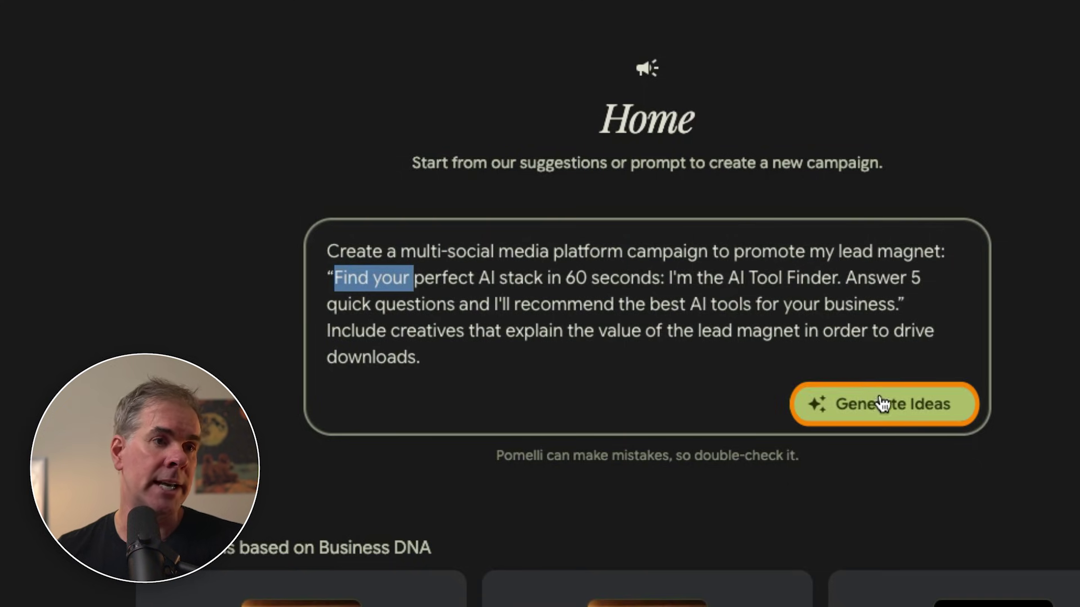
- Generate lead-magnet campaign ideas and open 'Your AI Tool Finder: No More Guesswork'
left_click(880, 405)
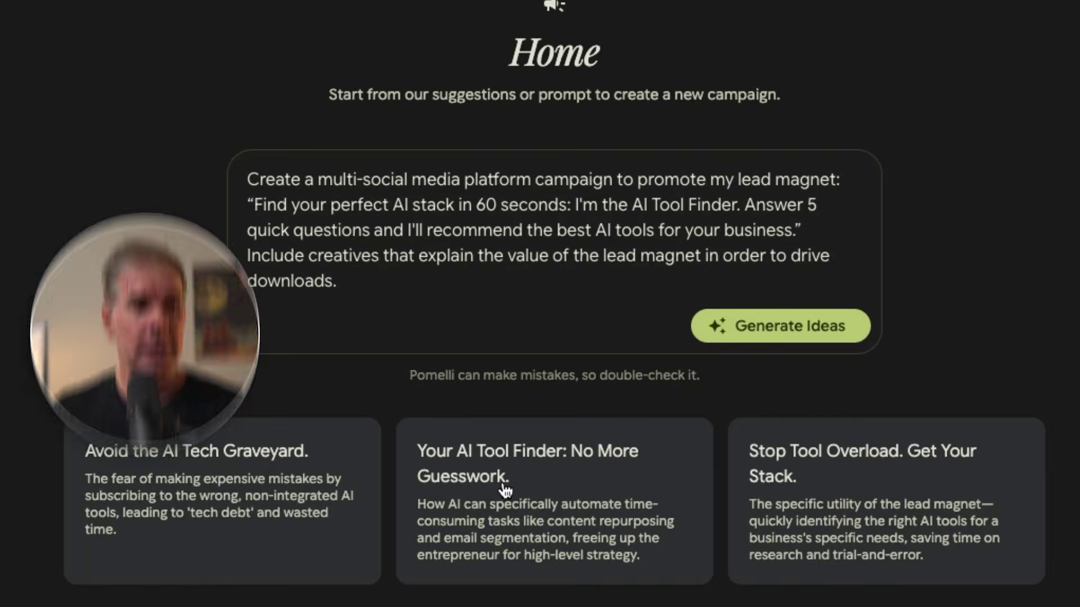
left_click(510, 490)
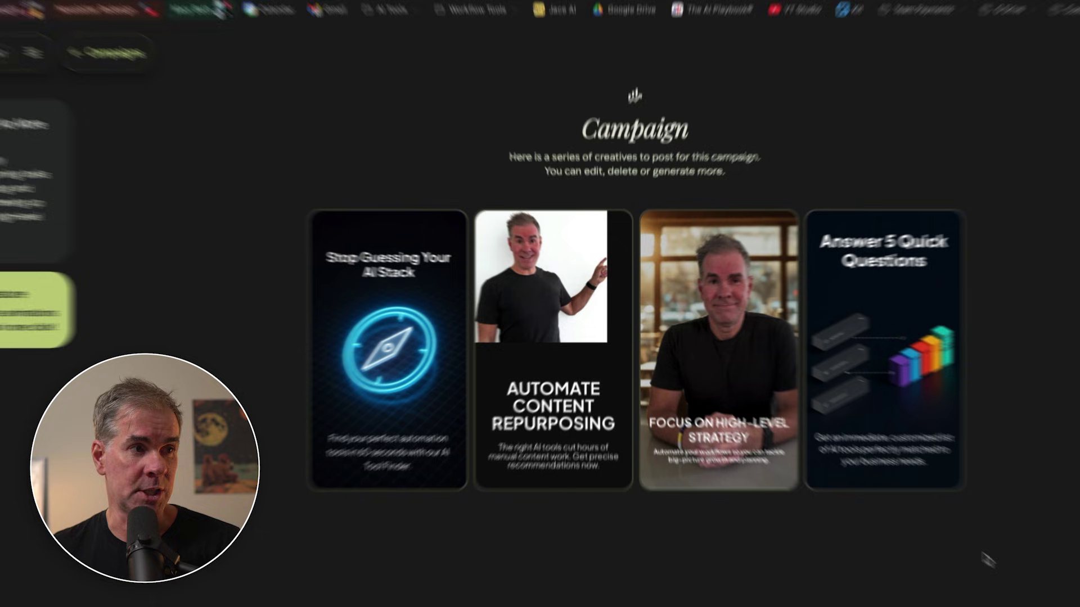
- Open the Stop Guessing Your AI Stack creative, then generate a new Story (9:16) creative, Automate 50% of Your Week
mouse_move(329, 400)
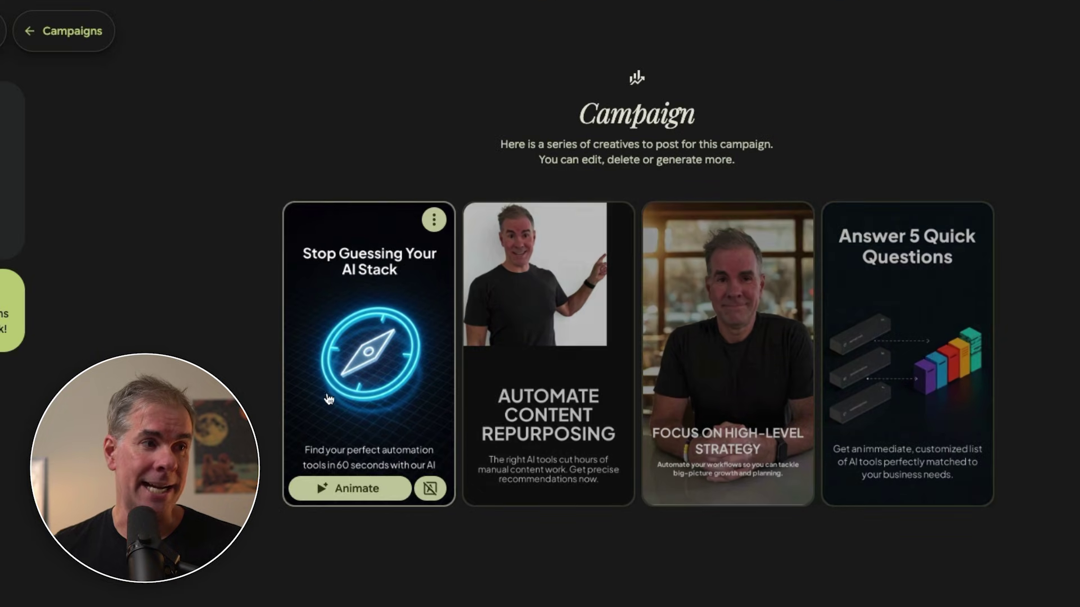
left_click(360, 363)
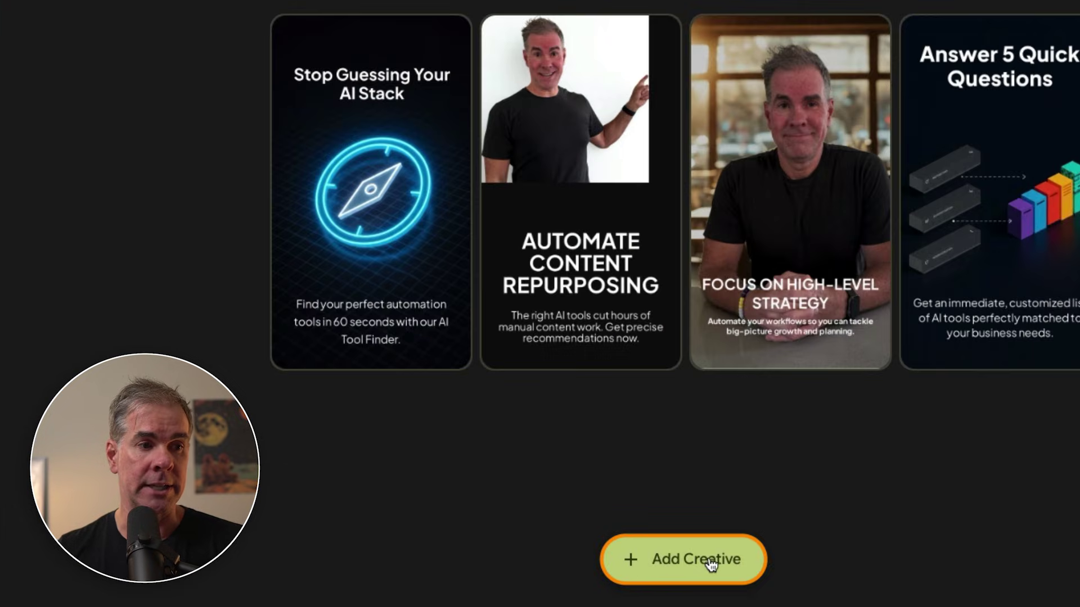
left_click(646, 569)
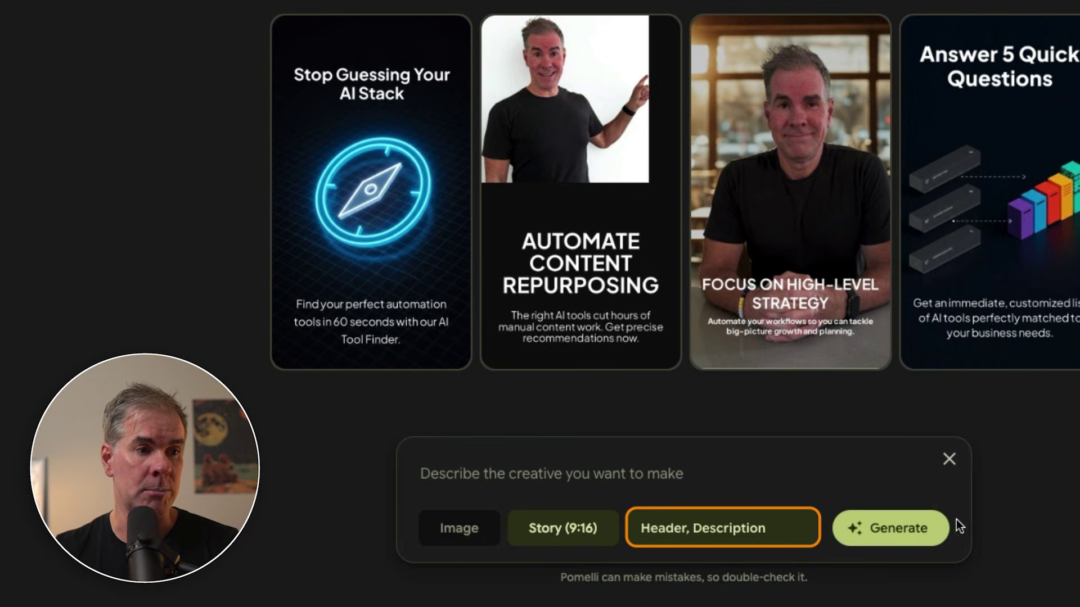
left_click(574, 534)
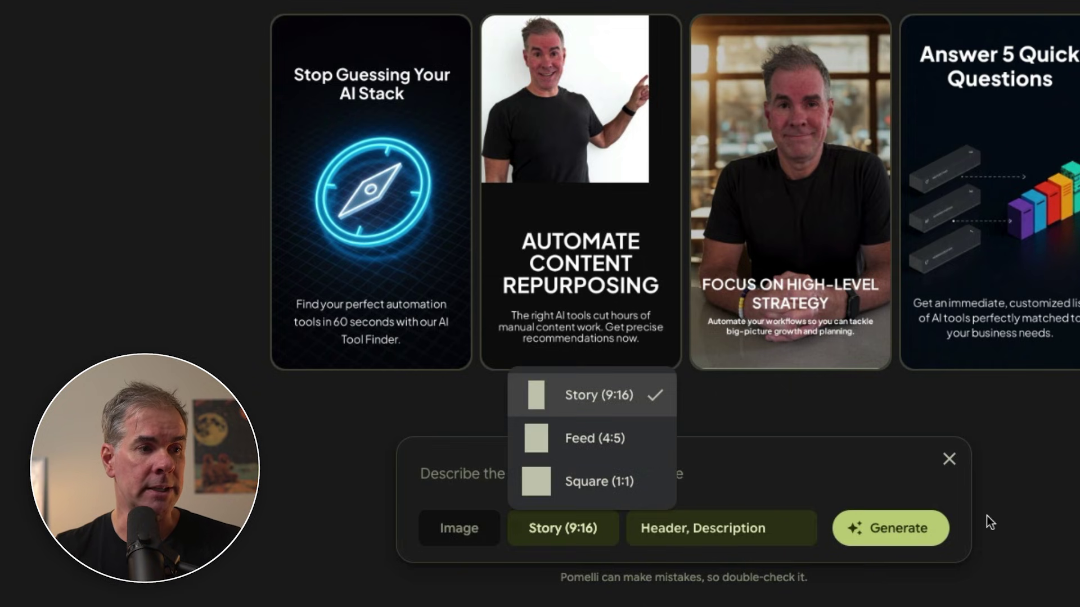
left_click(595, 401)
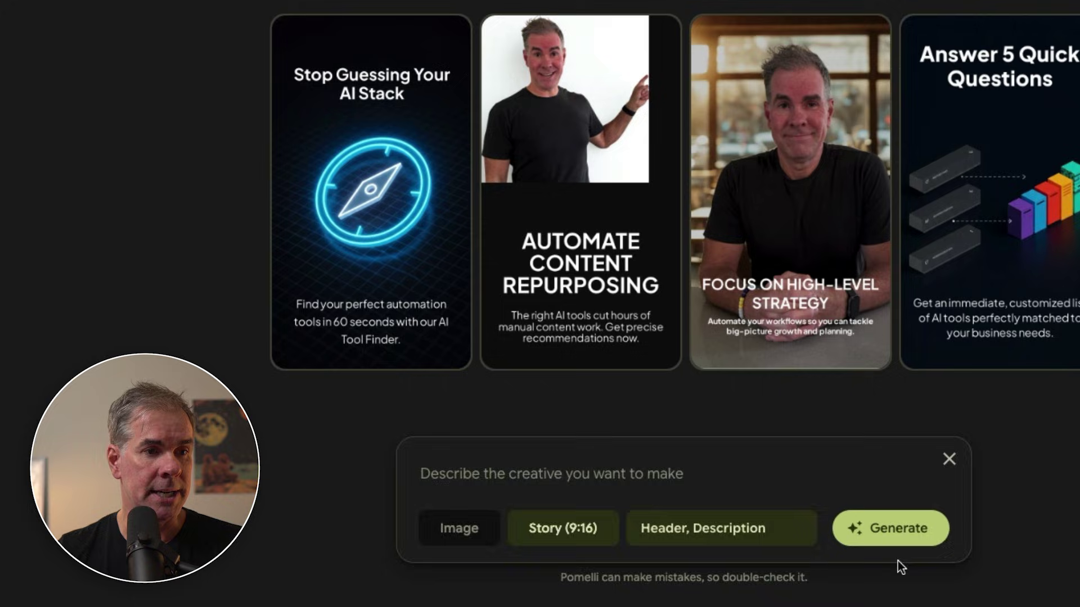
left_click(896, 541)
scroll(929, 528, "down", 3)
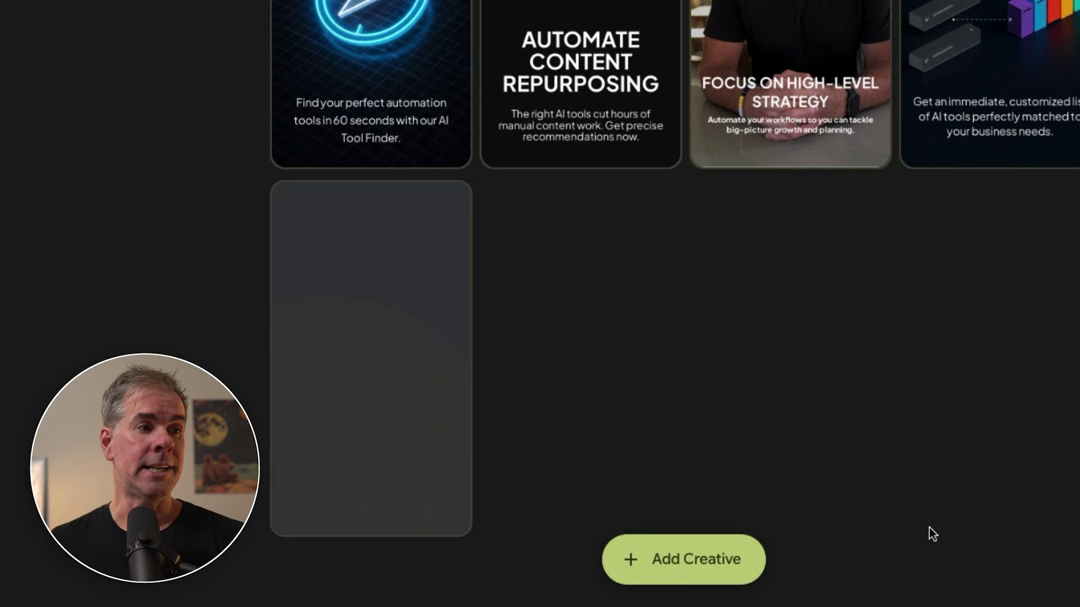
mouse_move(336, 381)
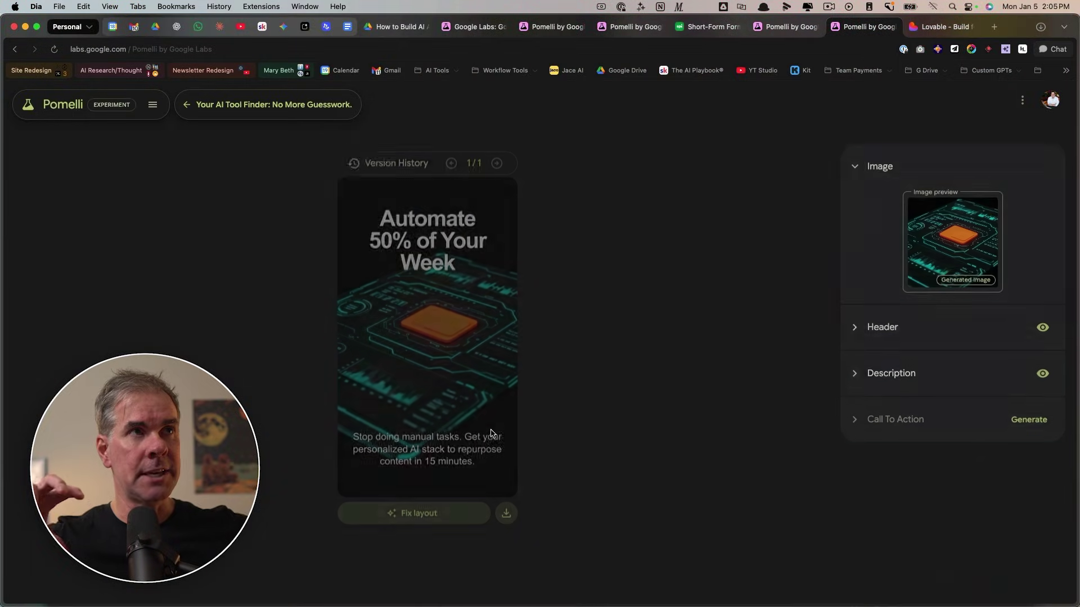
mouse_move(962, 242)
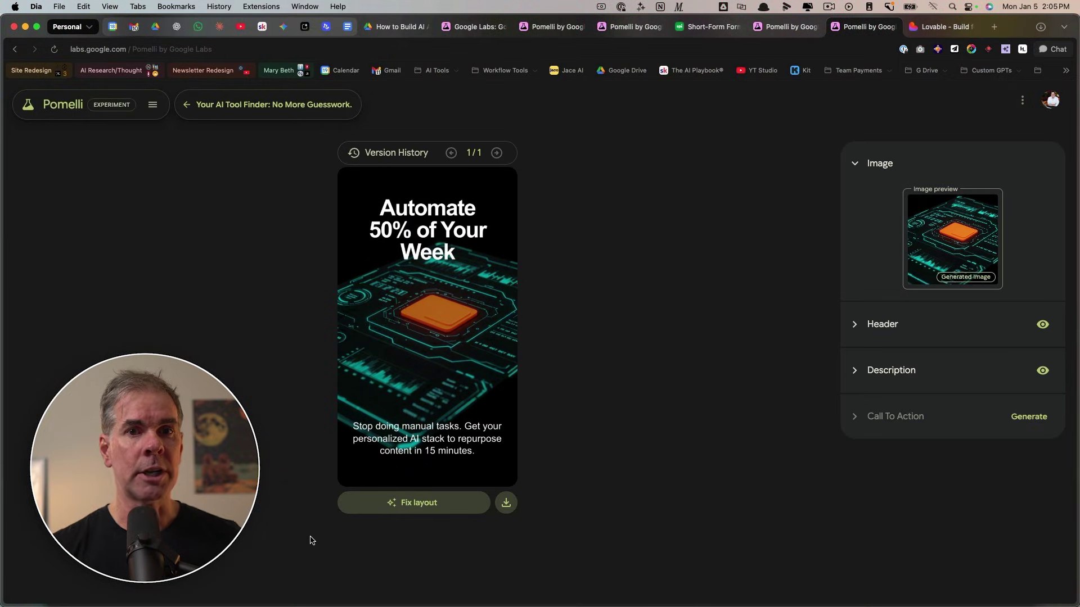
- Back in the campaign, animate the Automate Content Repurposing creative and pause its playback
left_click(197, 106)
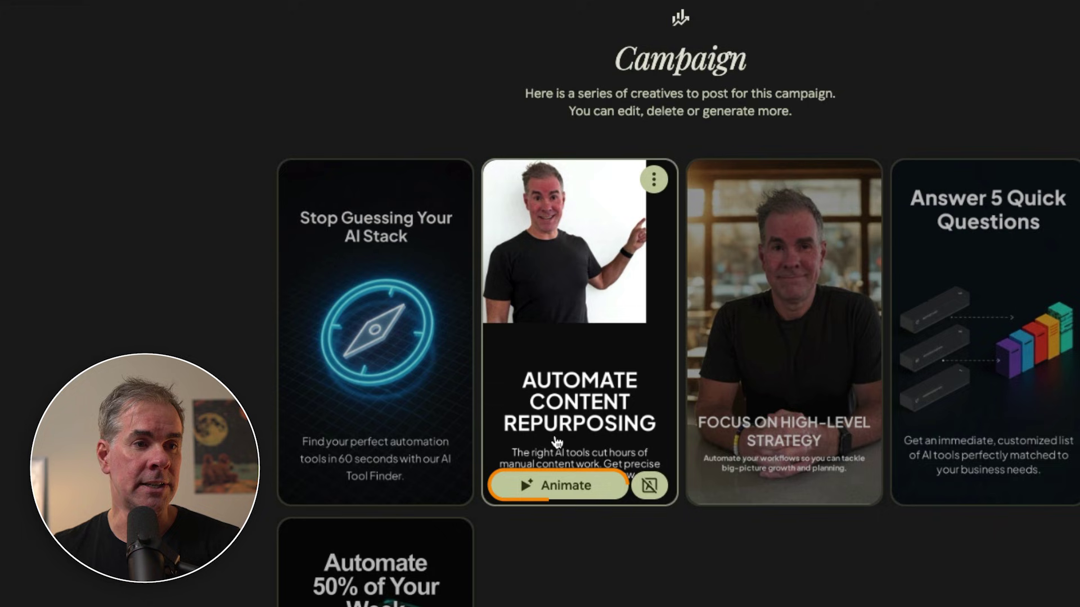
left_click(588, 494)
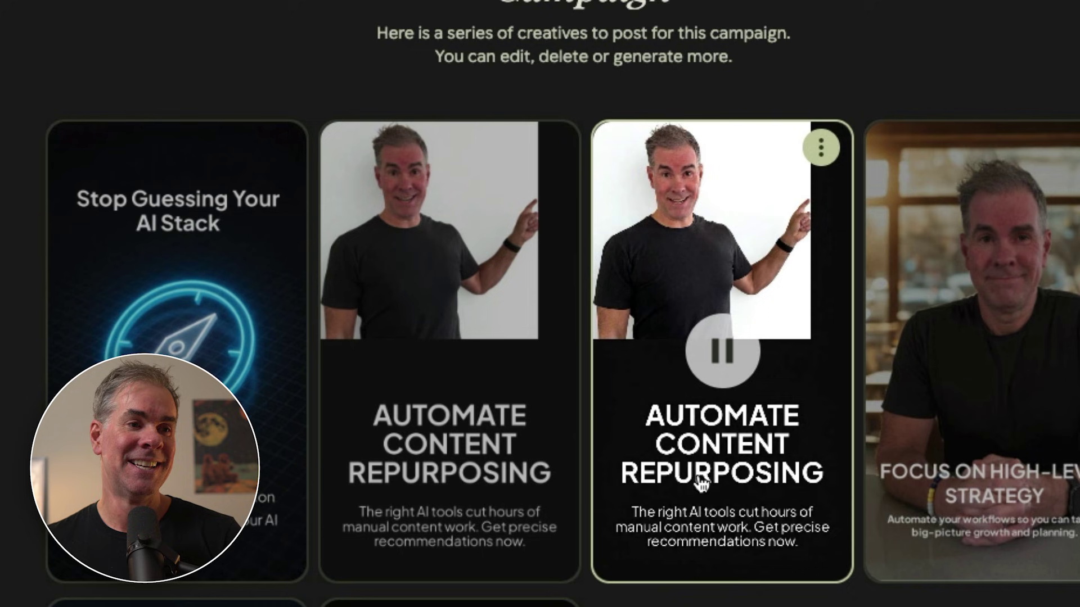
left_click(747, 340)
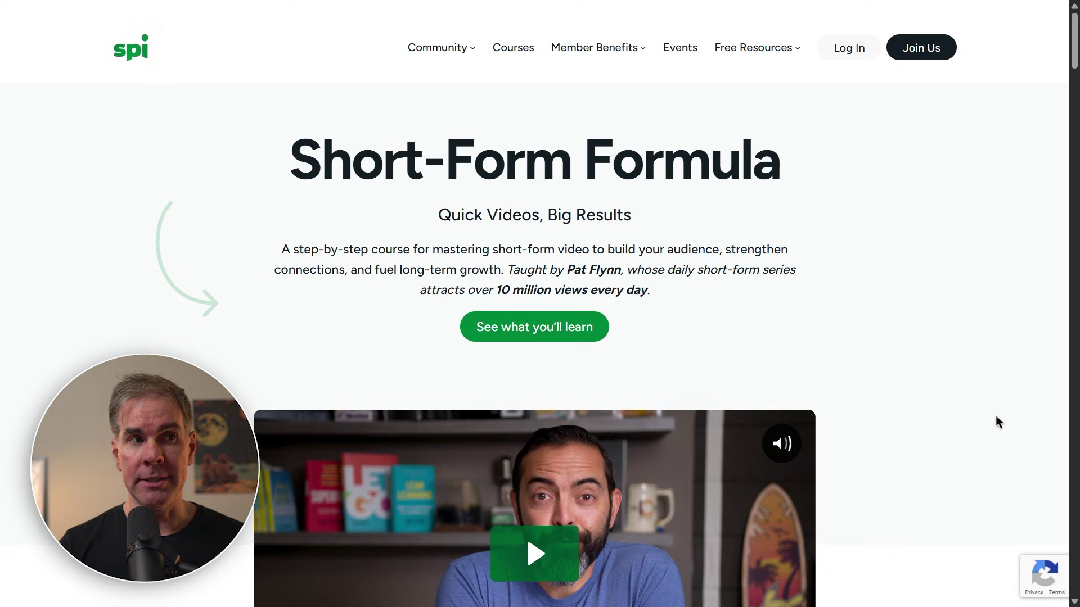
- Scroll through the smartpassiveincome.com Short-Form Formula course page
scroll(996, 417, "down", 1)
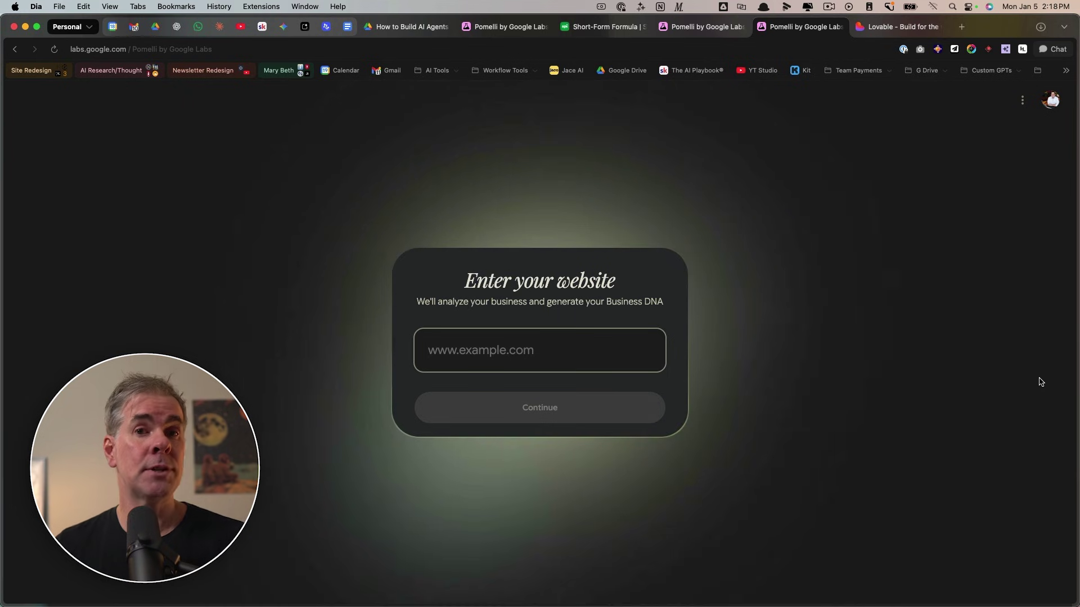
- Paste the Short-Form Formula page address into Pomelli and submit it for Business DNA analysis
left_click(597, 27)
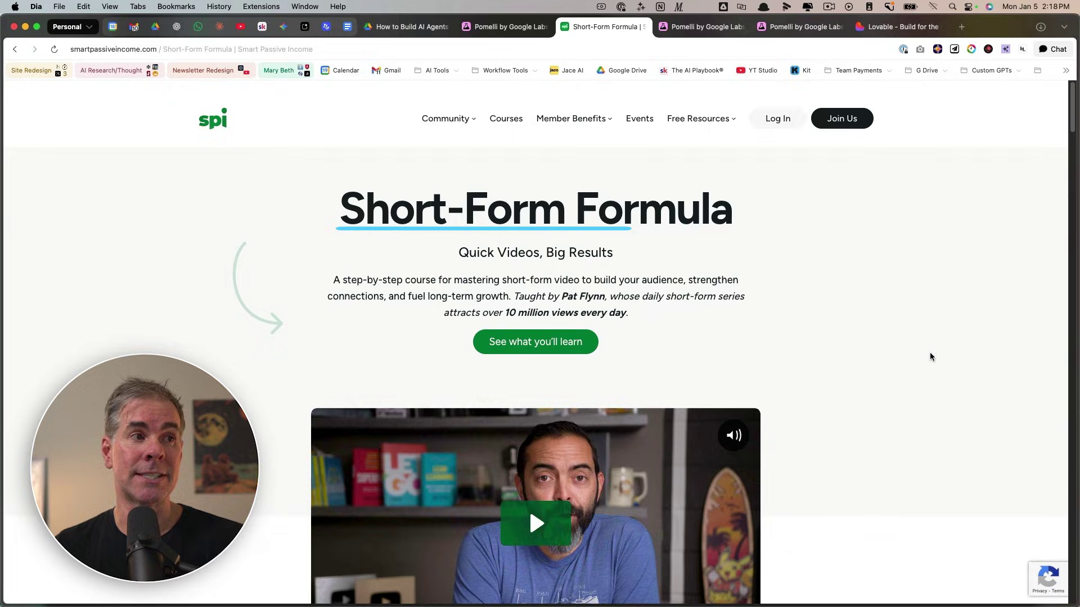
left_click(827, 26)
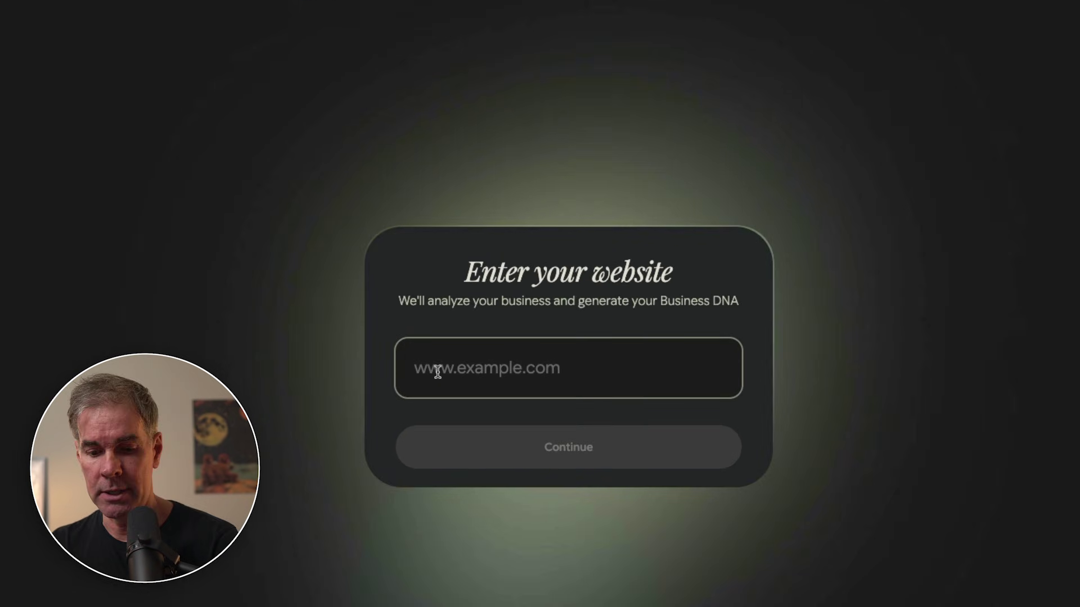
key("super+v")
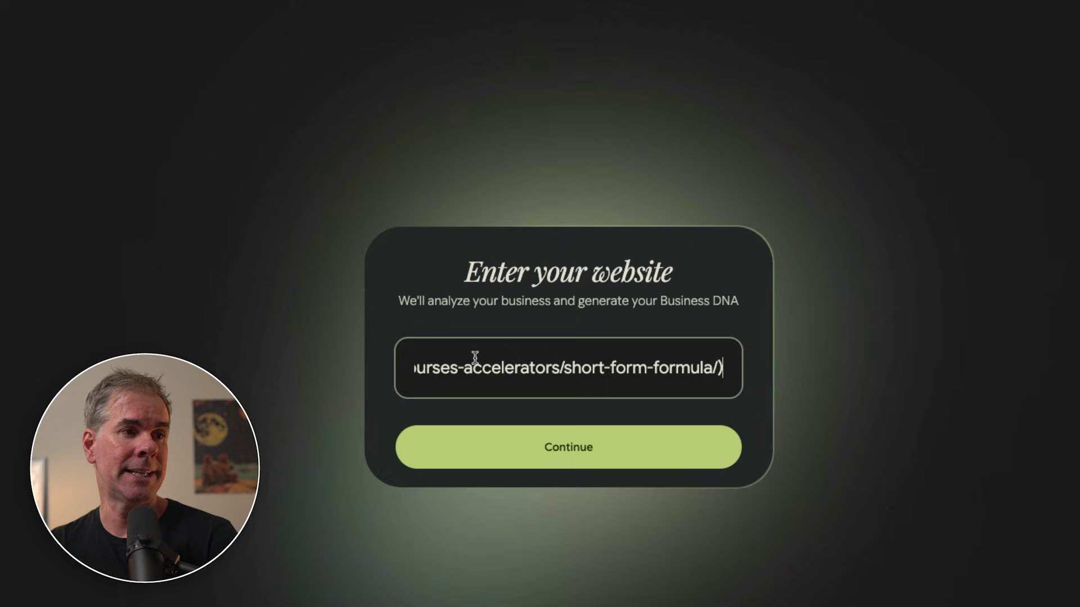
key("Return")
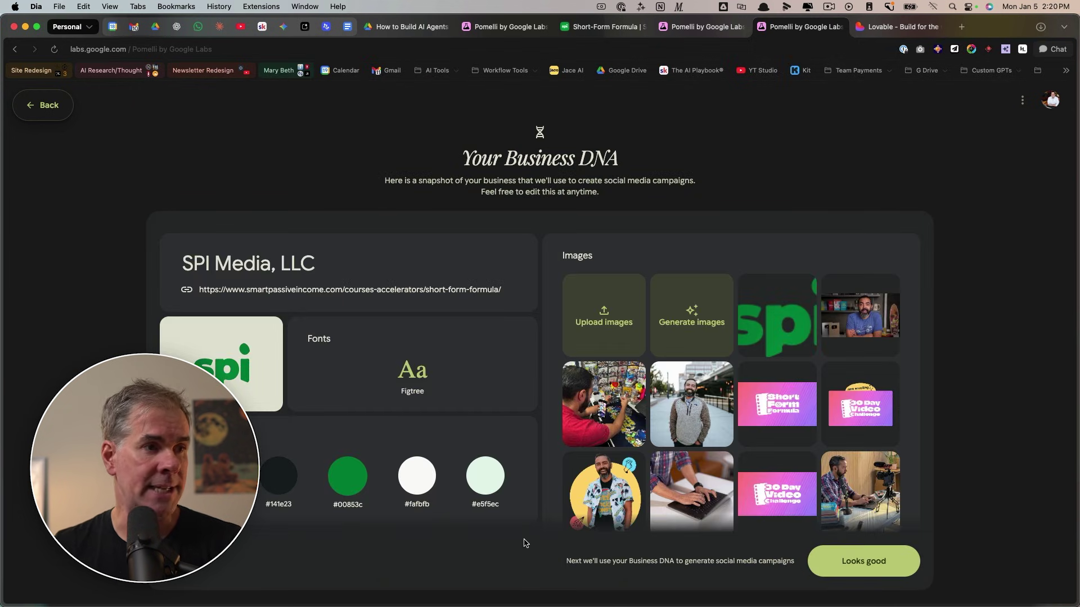
- Review the SPI Media Business DNA panels and approve them with Looks good
scroll(745, 385, "down", 10)
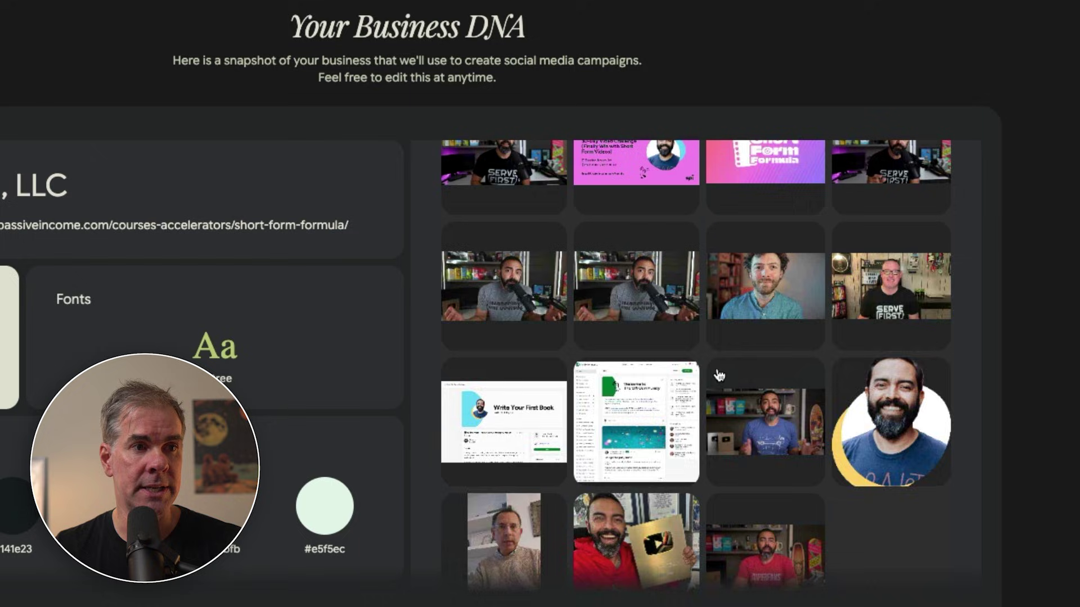
scroll(719, 376, "up", 5)
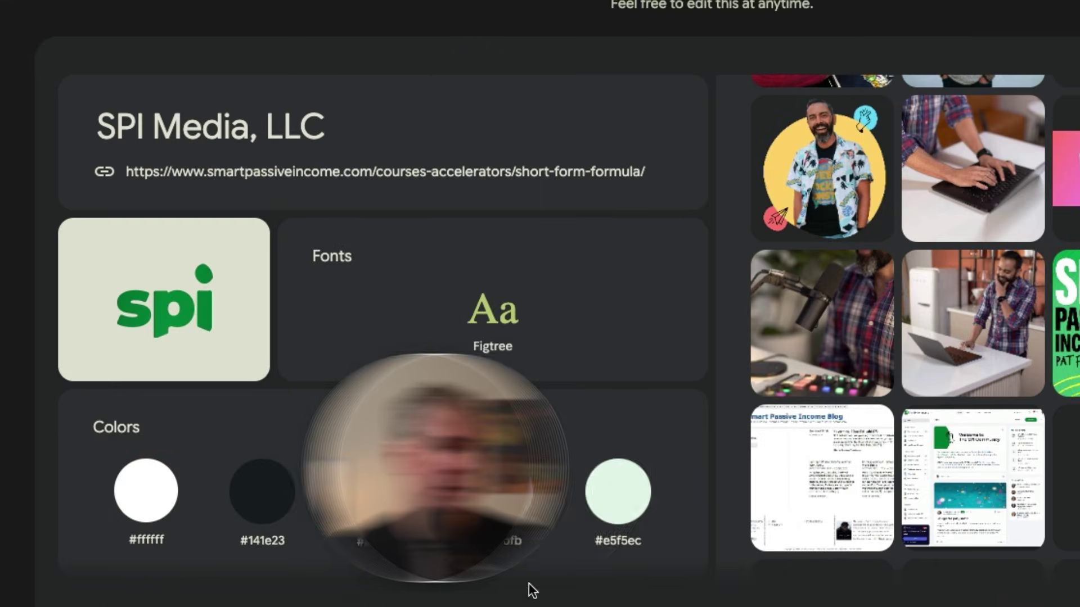
scroll(646, 377, "down", 3)
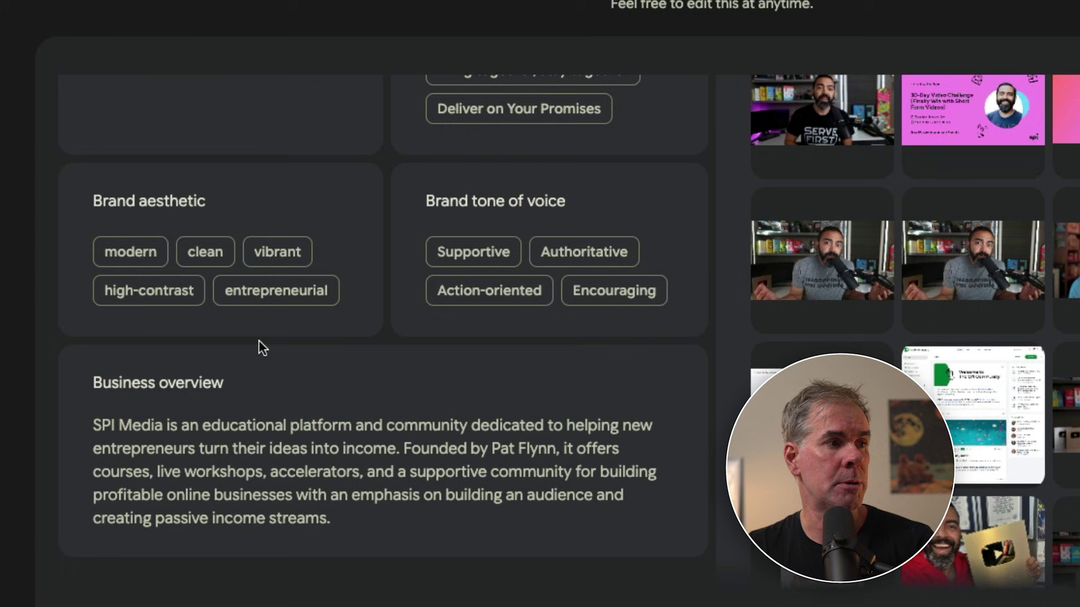
scroll(346, 416, "up", 6)
scroll(350, 382, "up", 5)
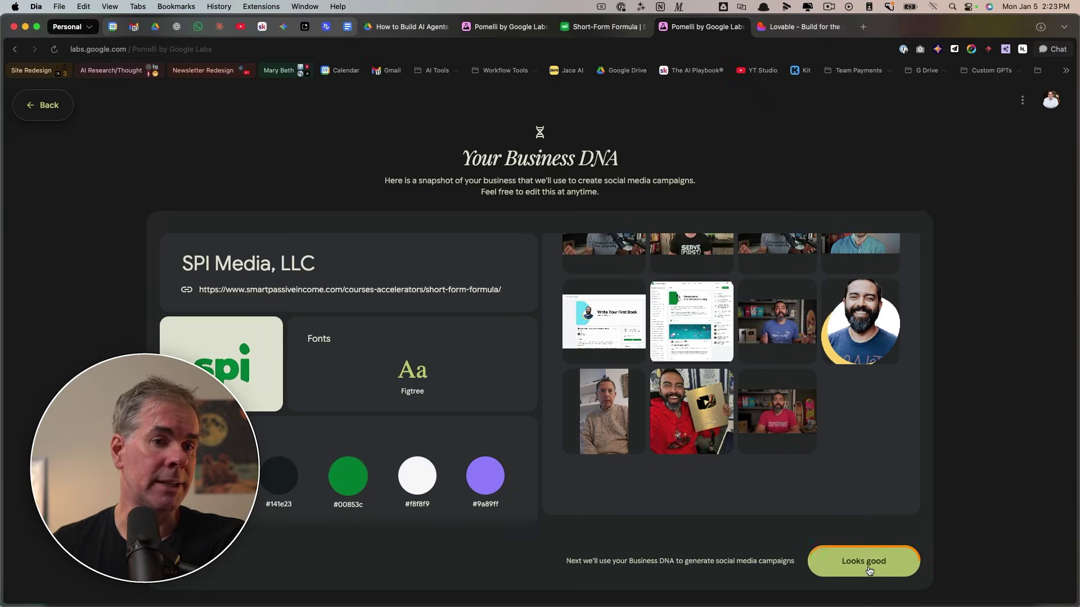
left_click(862, 561)
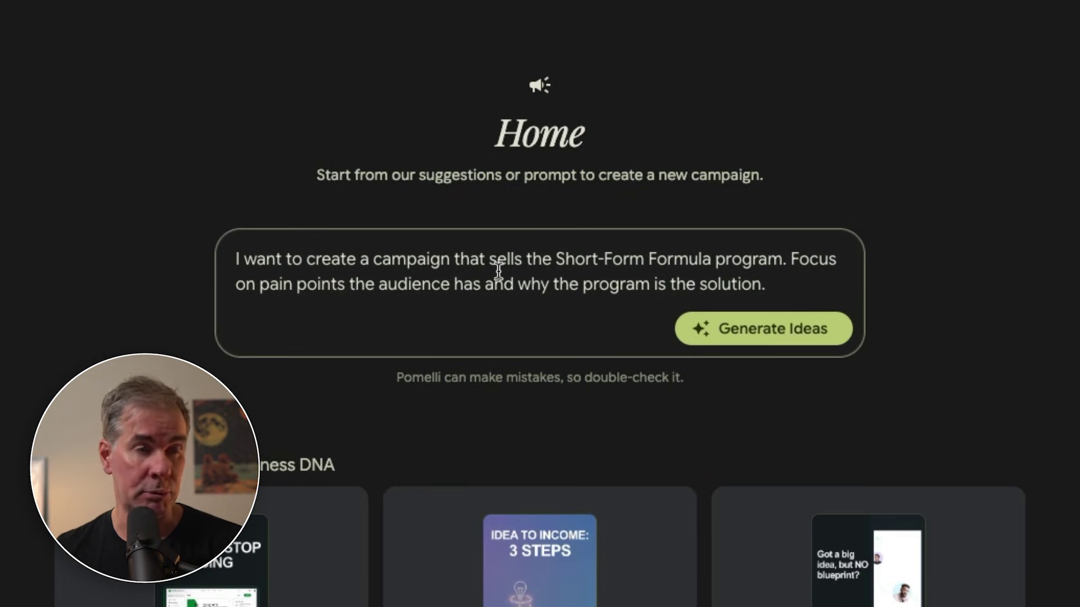
- Generate campaign ideas from the Short-Form Formula sales prompt on Home
left_click_drag(305, 259, 403, 258)
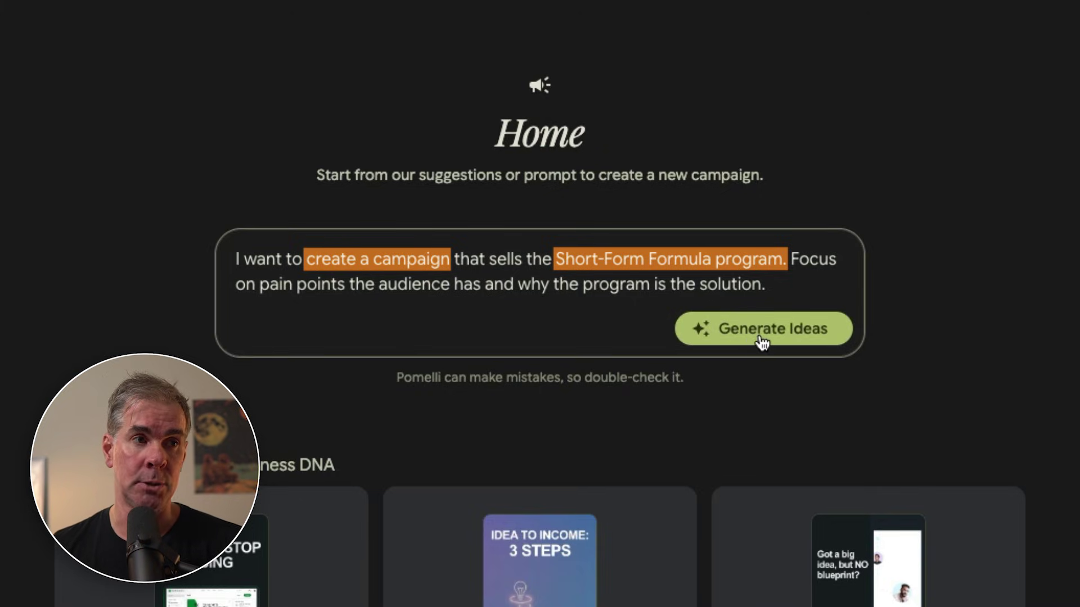
left_click(778, 333)
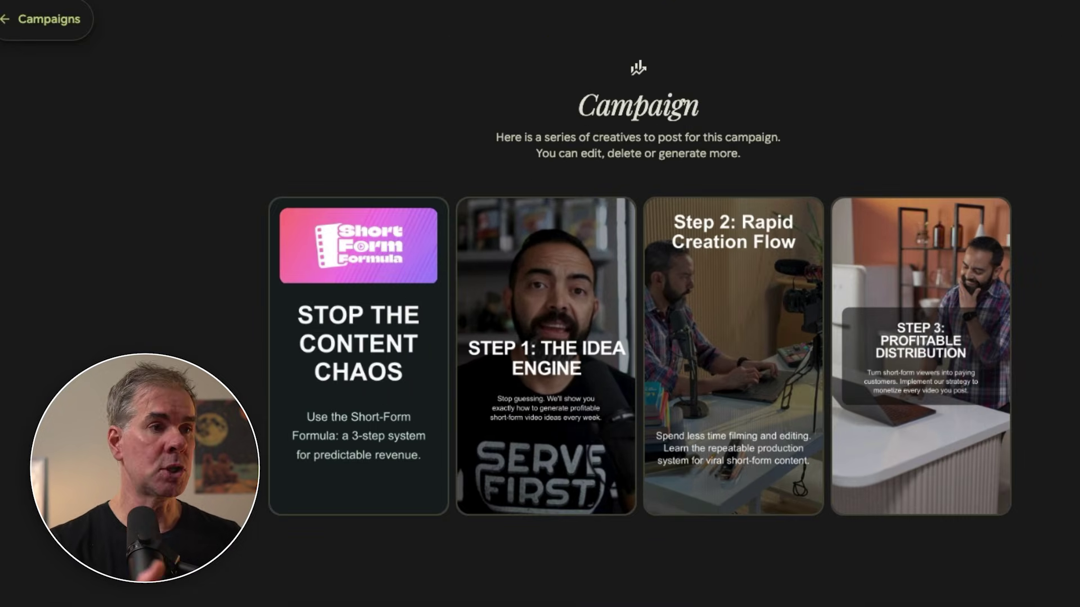
left_click(597, 27)
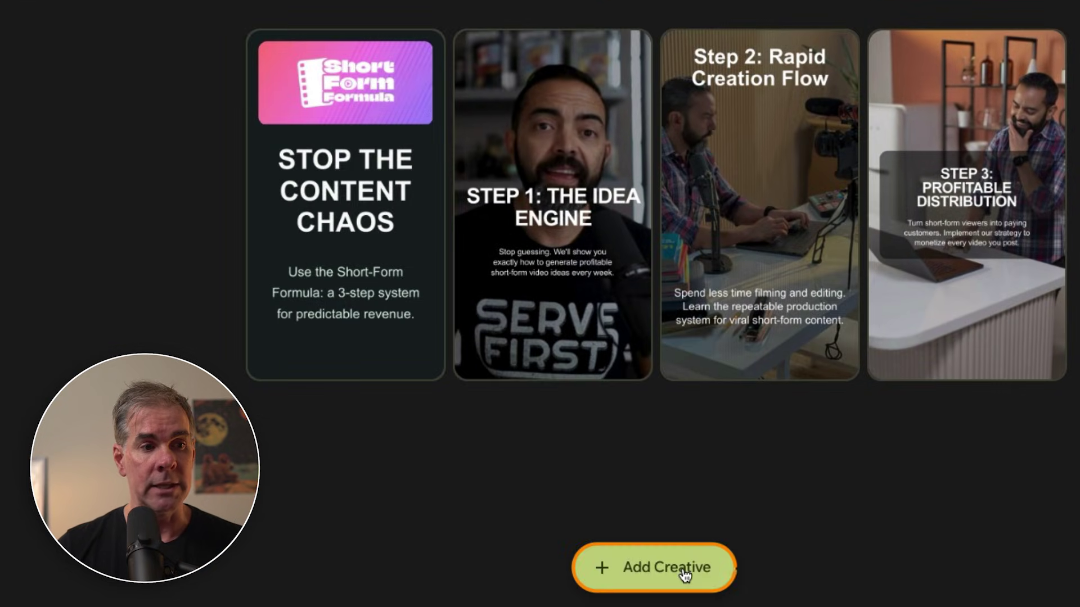
- Duplicate the Stop the Content Chaos creative as a square 1:1 version
left_click(684, 573)
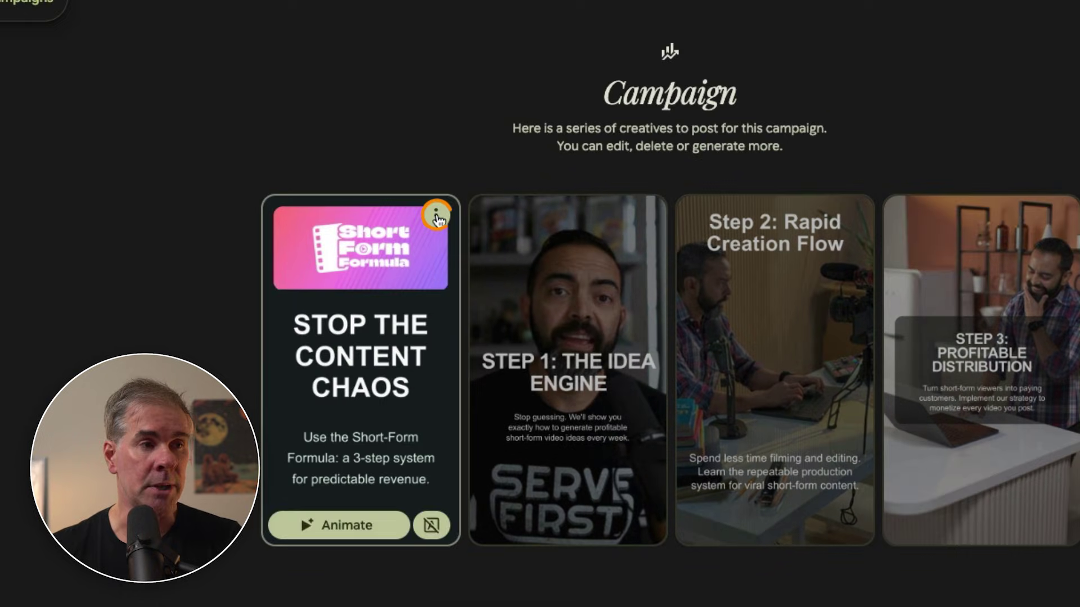
left_click(437, 216)
mouse_move(465, 256)
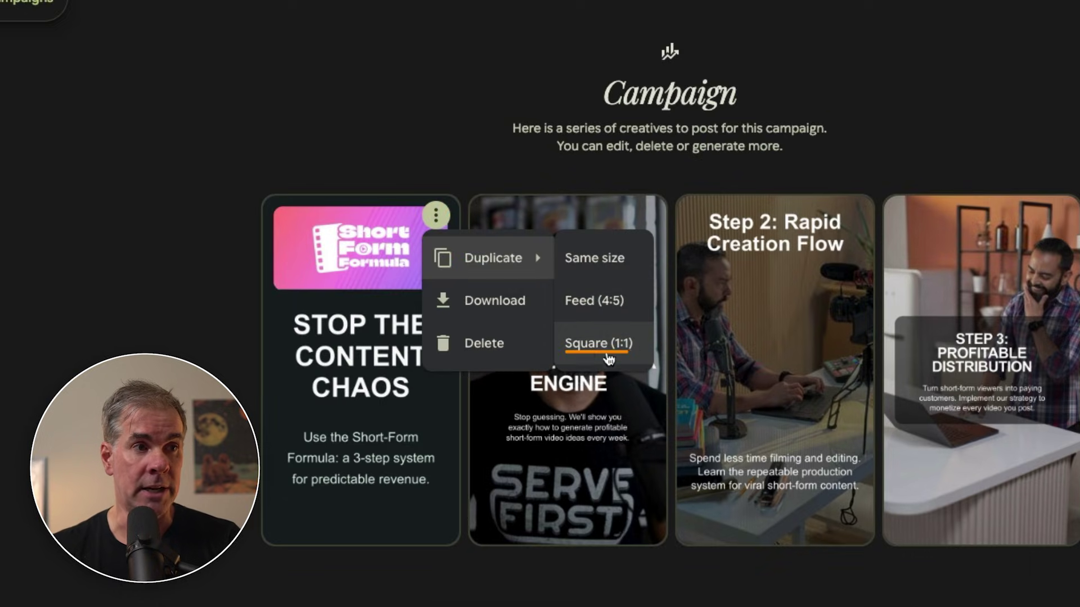
left_click(586, 345)
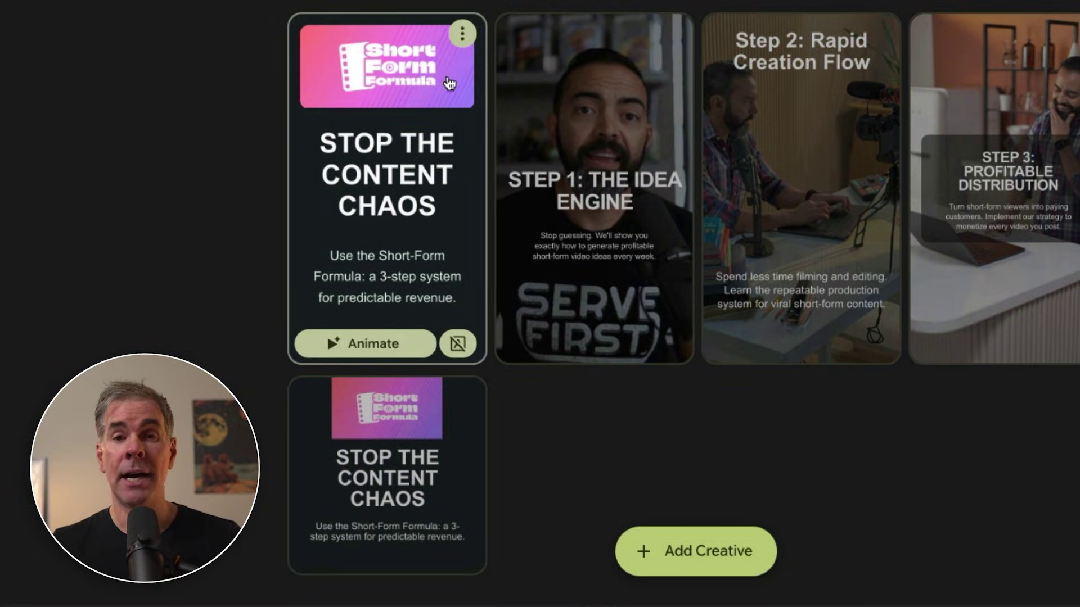
- Duplicate the Stop the Content Chaos creative again at the same size
left_click(462, 31)
mouse_move(523, 81)
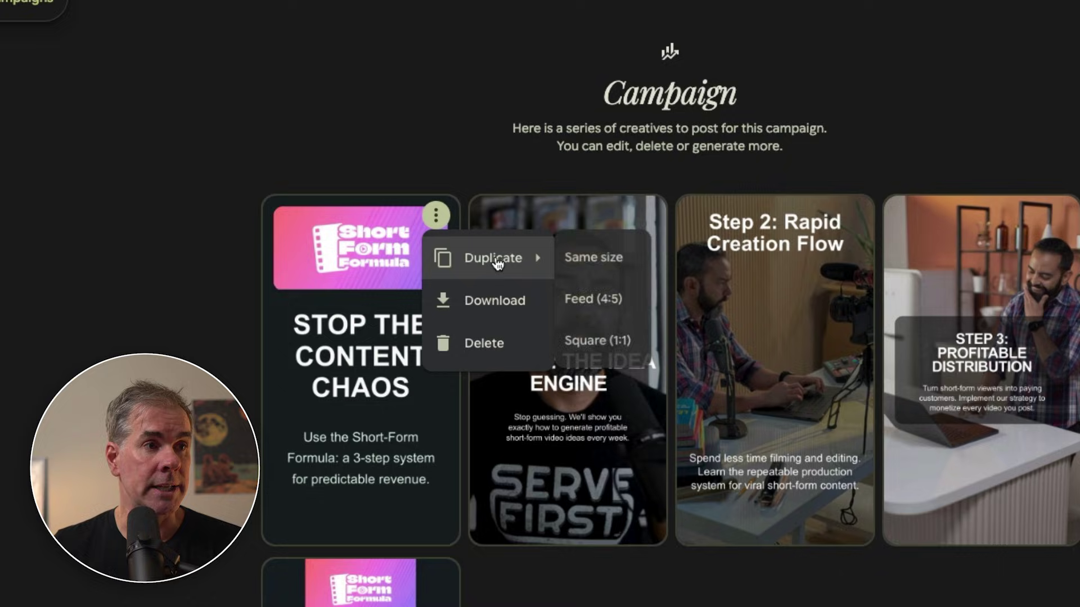
left_click(600, 259)
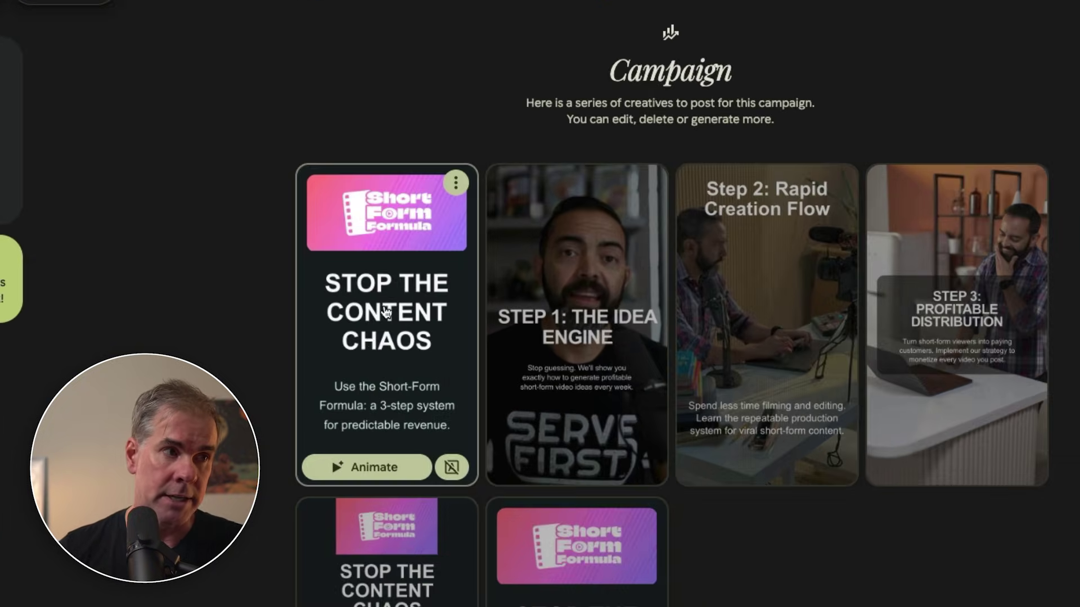
- Open Stop the Content Chaos in the editor and expand its Description and Header settings
left_click(432, 332)
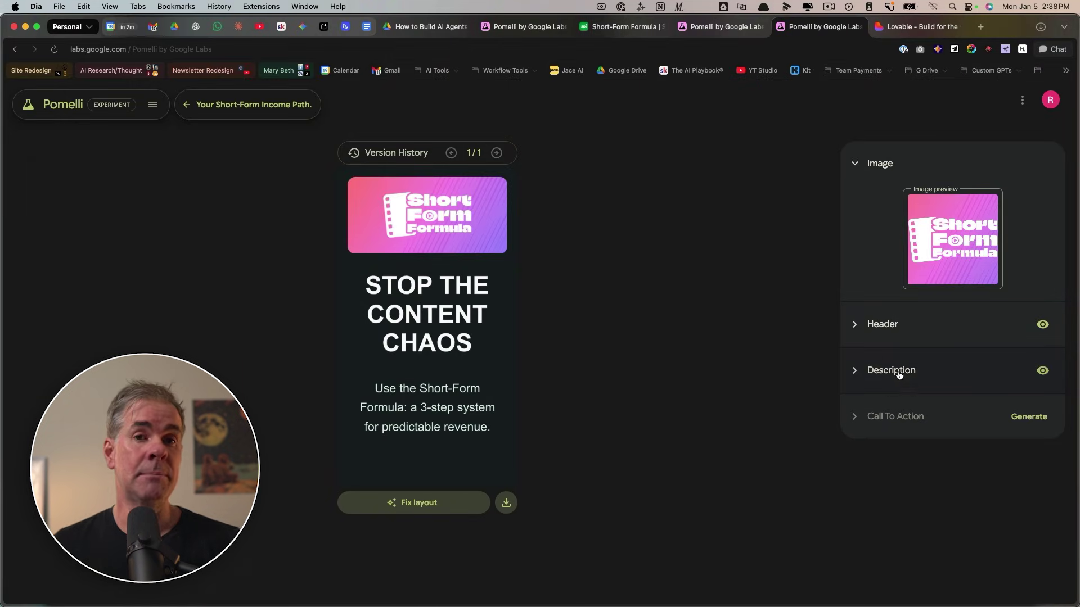
left_click(898, 371)
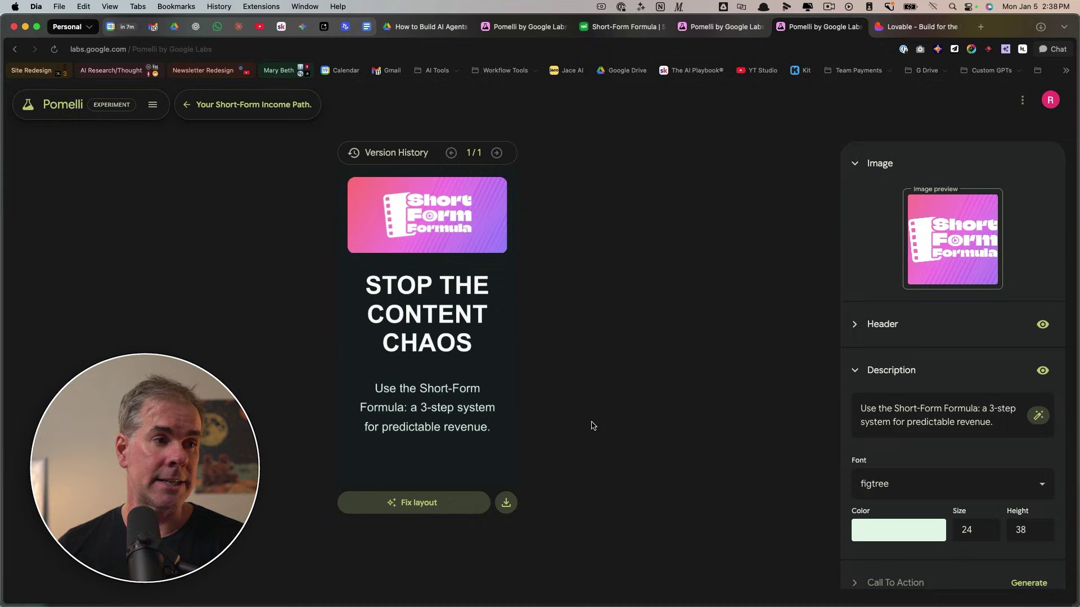
left_click(910, 410)
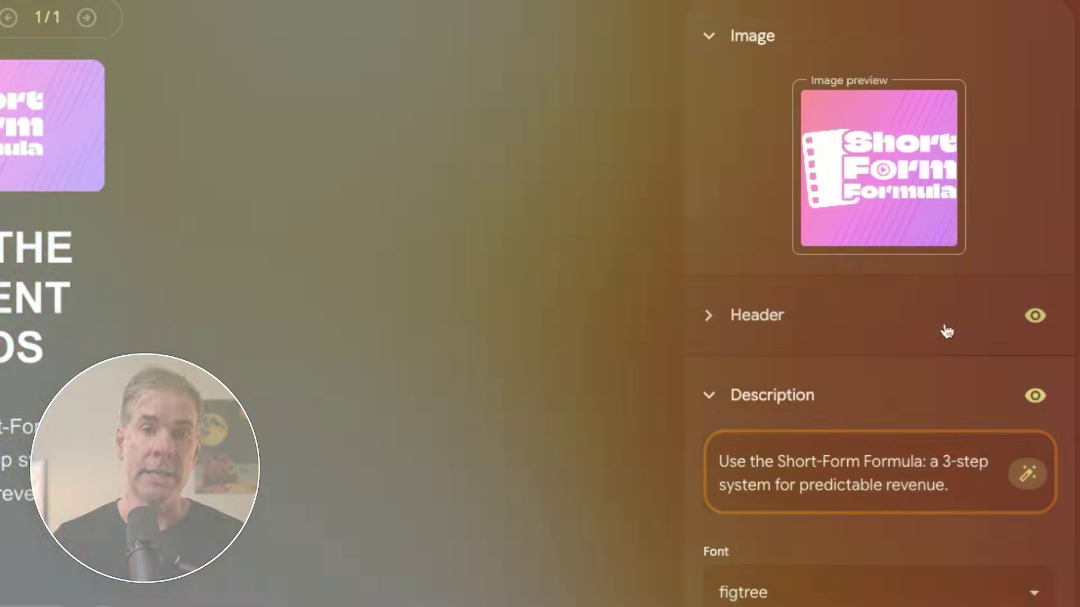
left_click(700, 324)
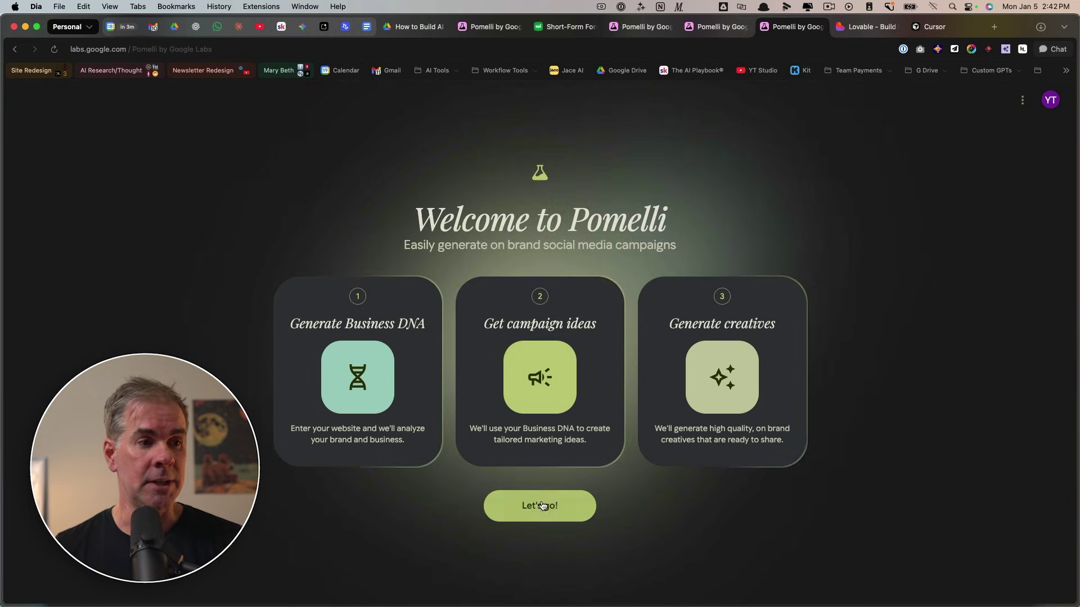
- Start a new Business DNA and submit the cursor.com address copied from the Cursor tab
left_click(541, 506)
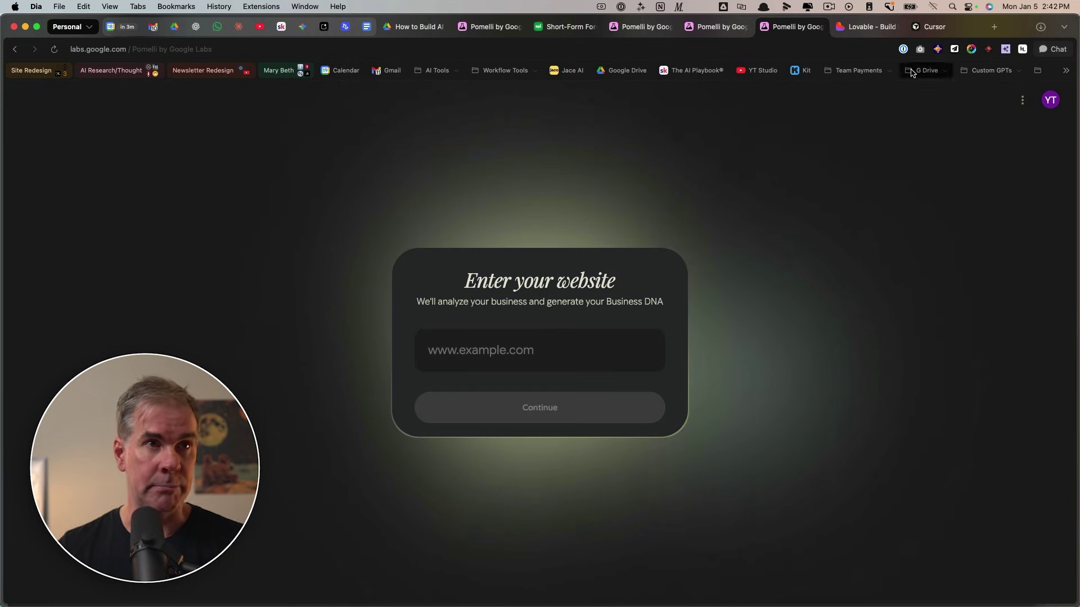
left_click(934, 26)
left_click(117, 51)
key("super+c")
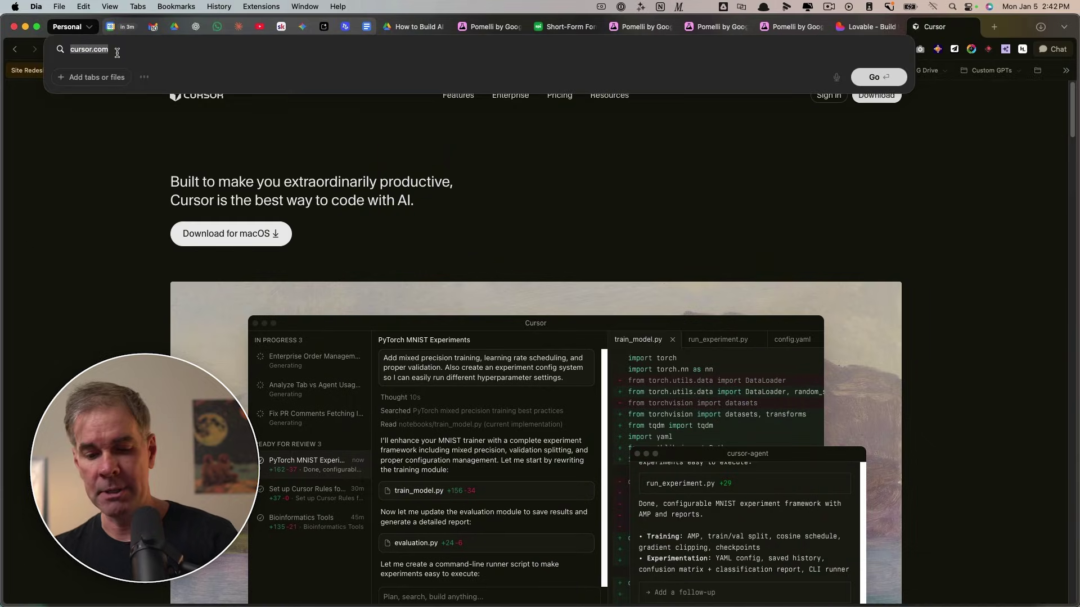
left_click(806, 31)
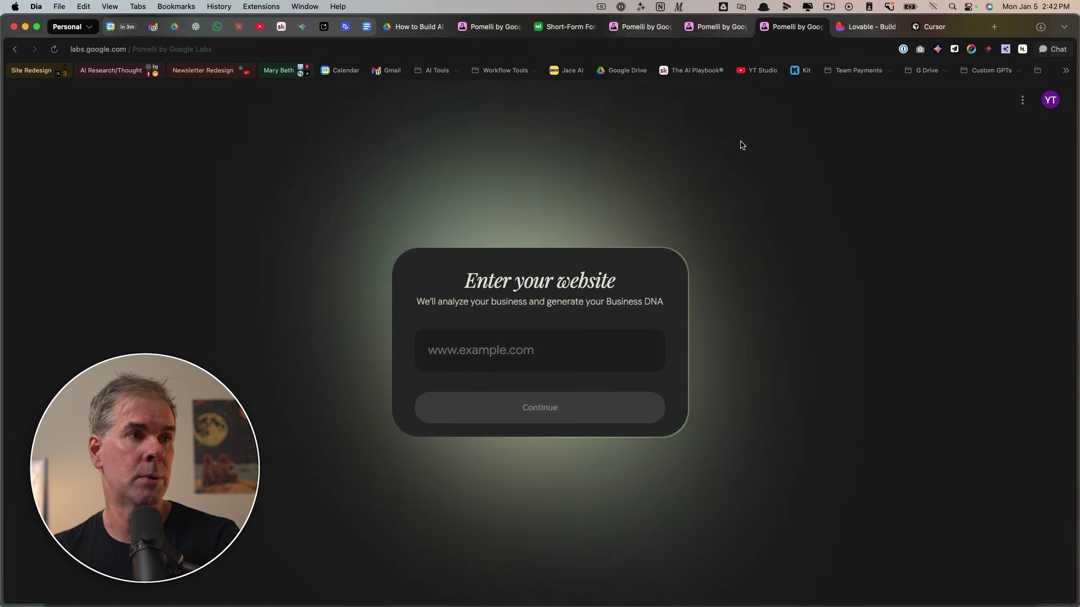
left_click(467, 346)
key("super+v")
left_click(559, 407)
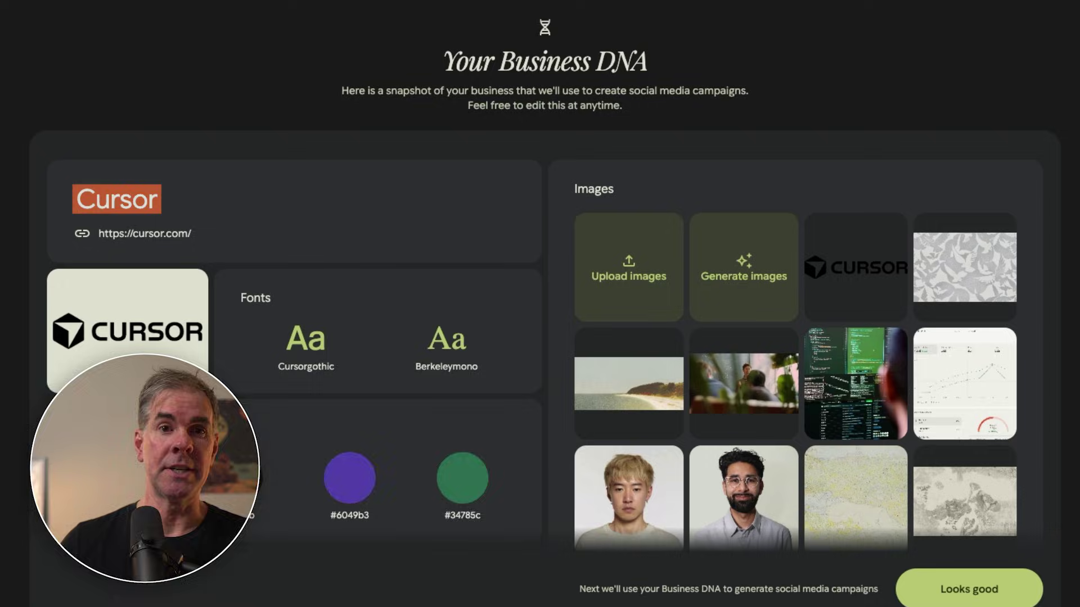
- Review the Cursor Business DNA panels and approve them with Looks good
scroll(503, 486, "down", 5)
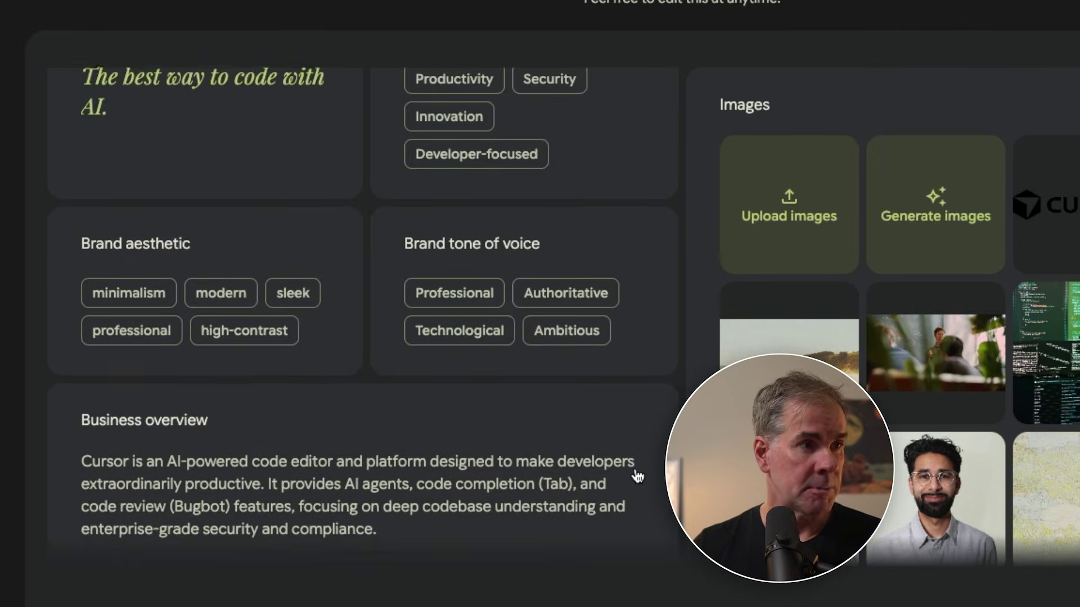
scroll(635, 472, "up", 4)
scroll(556, 422, "down", 3)
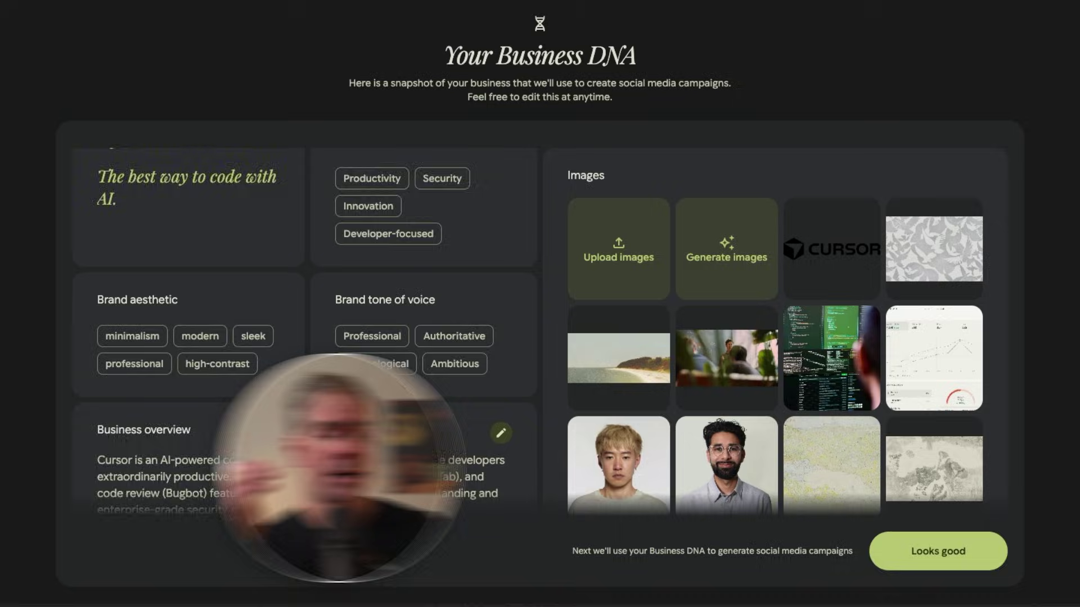
scroll(348, 337, "up", 3)
left_click(903, 549)
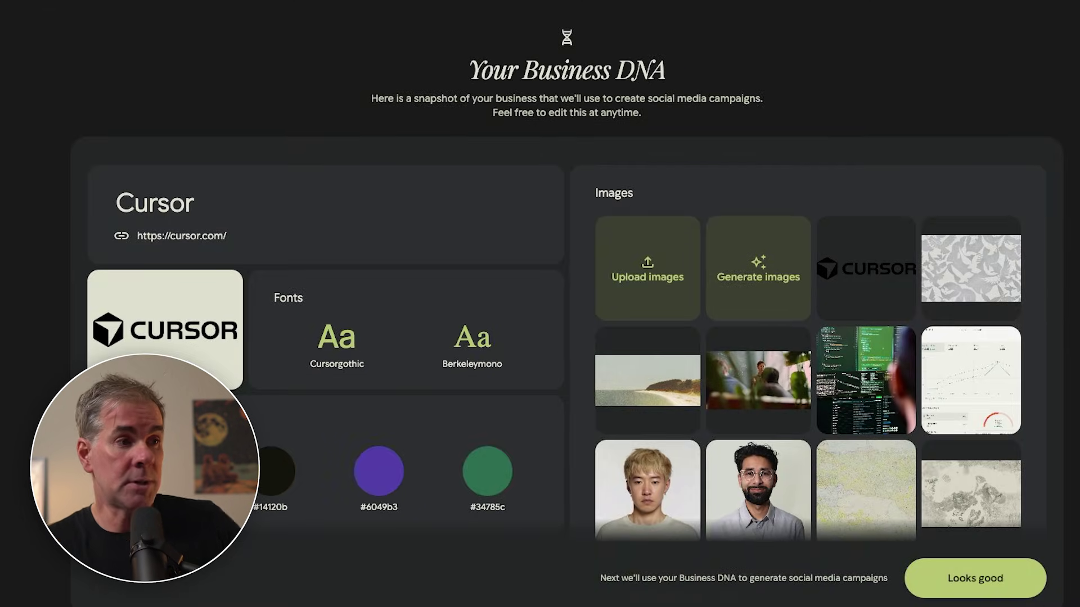
- Browse the three Cursor-based campaign suggestions on the Home page
scroll(533, 472, "down", 6)
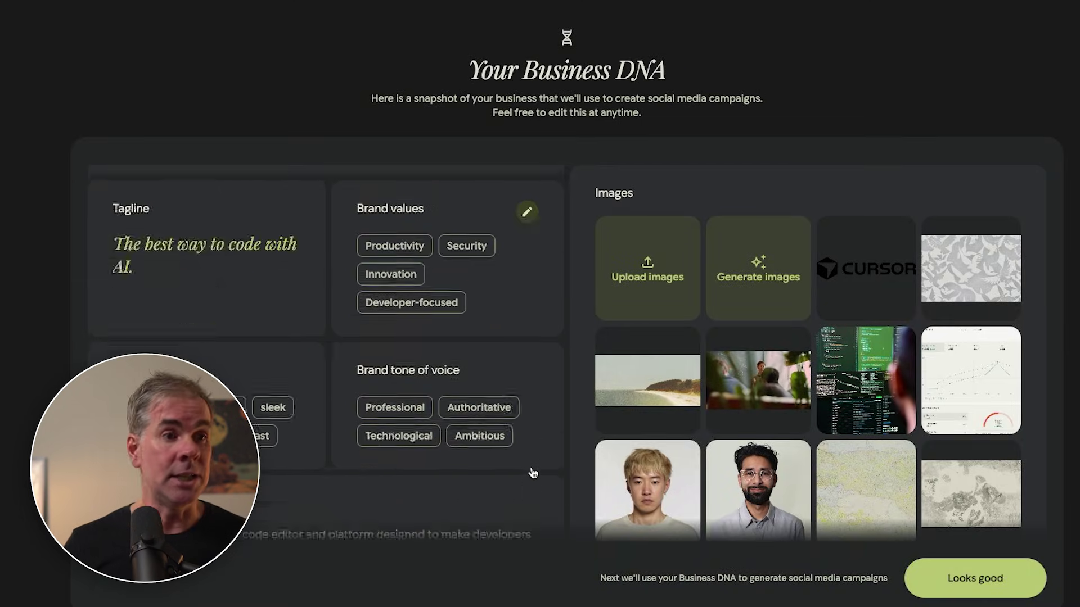
scroll(533, 472, "up", 3)
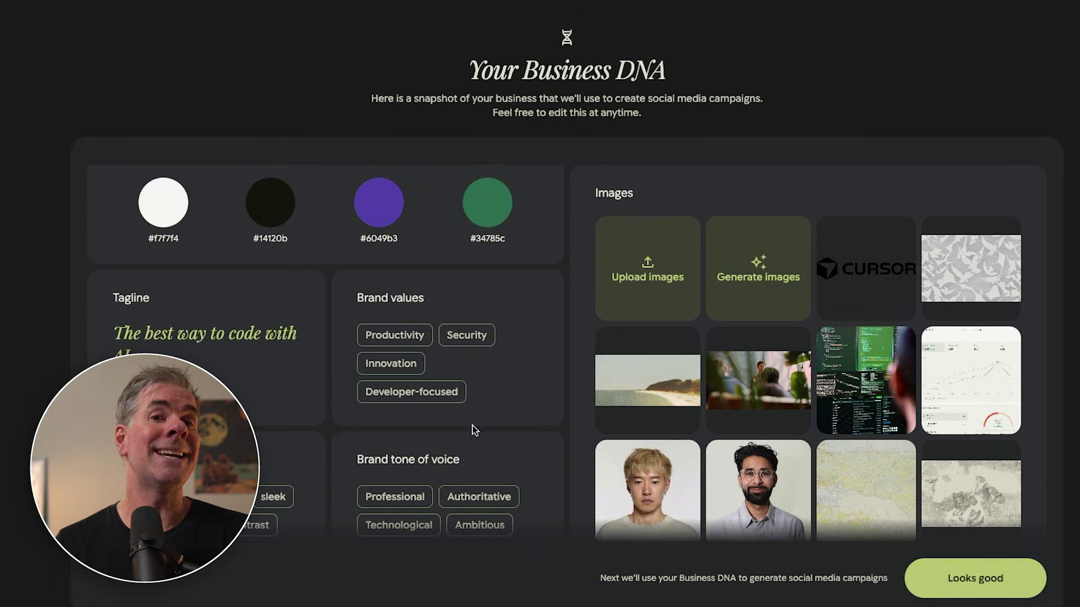
scroll(475, 431, "down", 3)
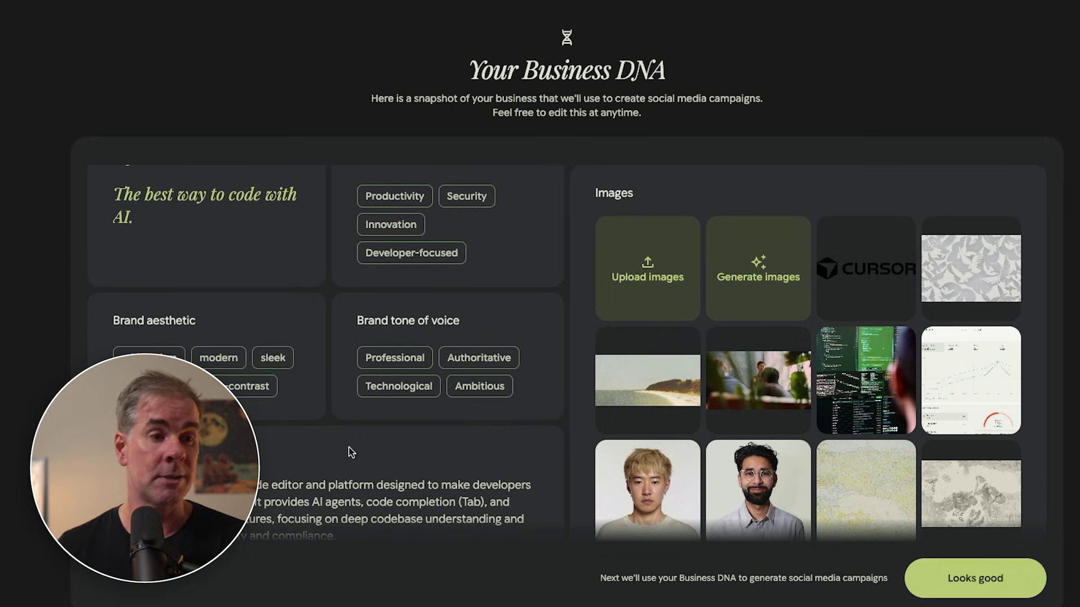
scroll(261, 436, "down", 1)
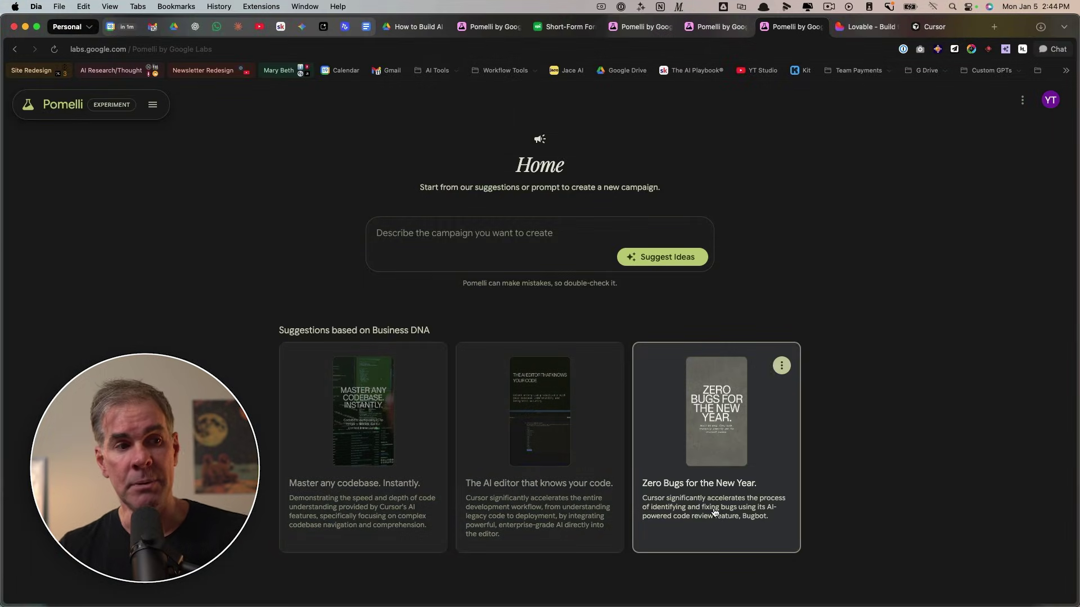
- Choose the 'Zero Bugs for the New Year' suggestion to build the four-creative Cursor campaign
left_click(693, 492)
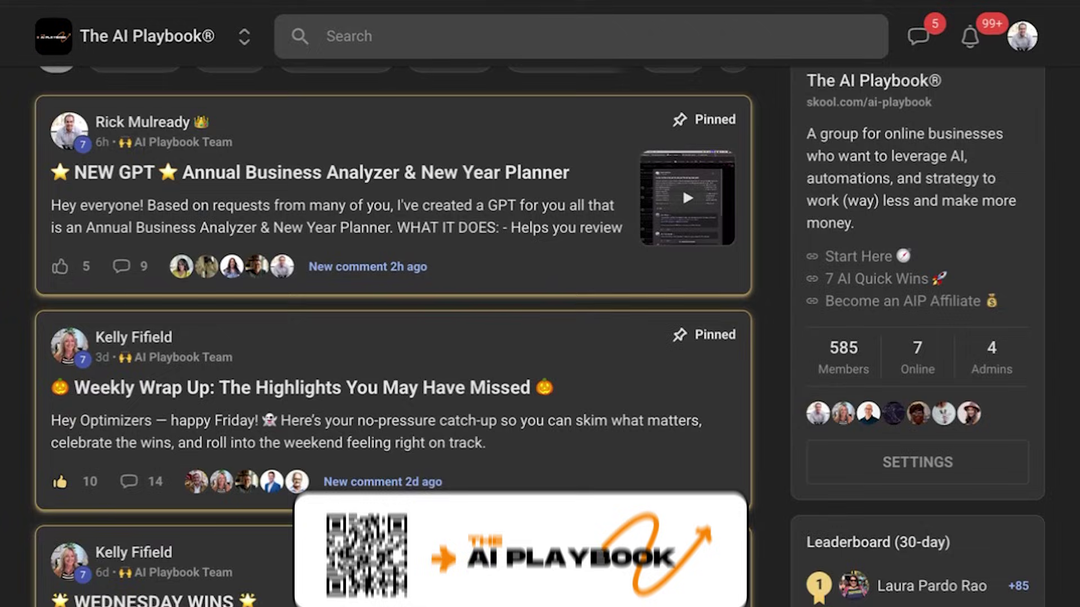
- Scroll down to The AI Playbook's courses, including Make.com AI Automations, Affiliate Resource Hub and Live Call Replays
scroll(394, 281, "down", 8)
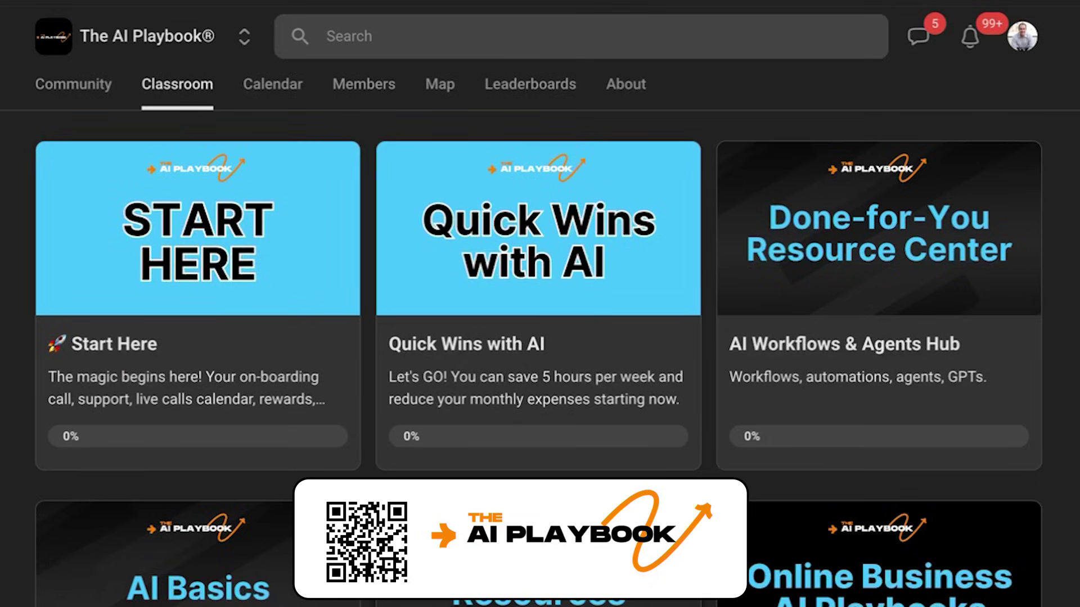
scroll(540, 303, "down", 4)
scroll(521, 520, "down", 8)
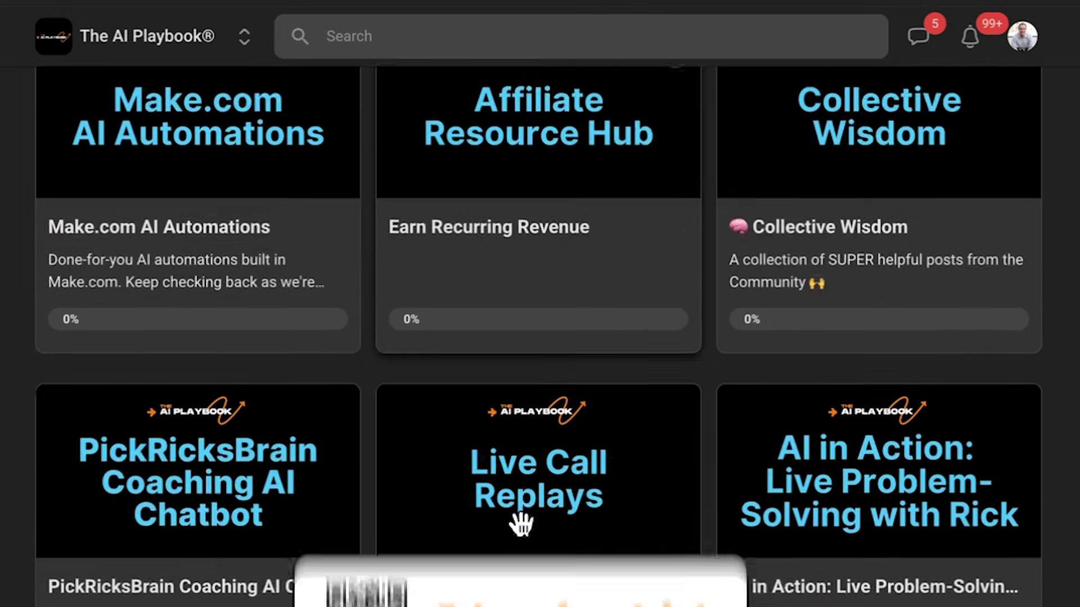